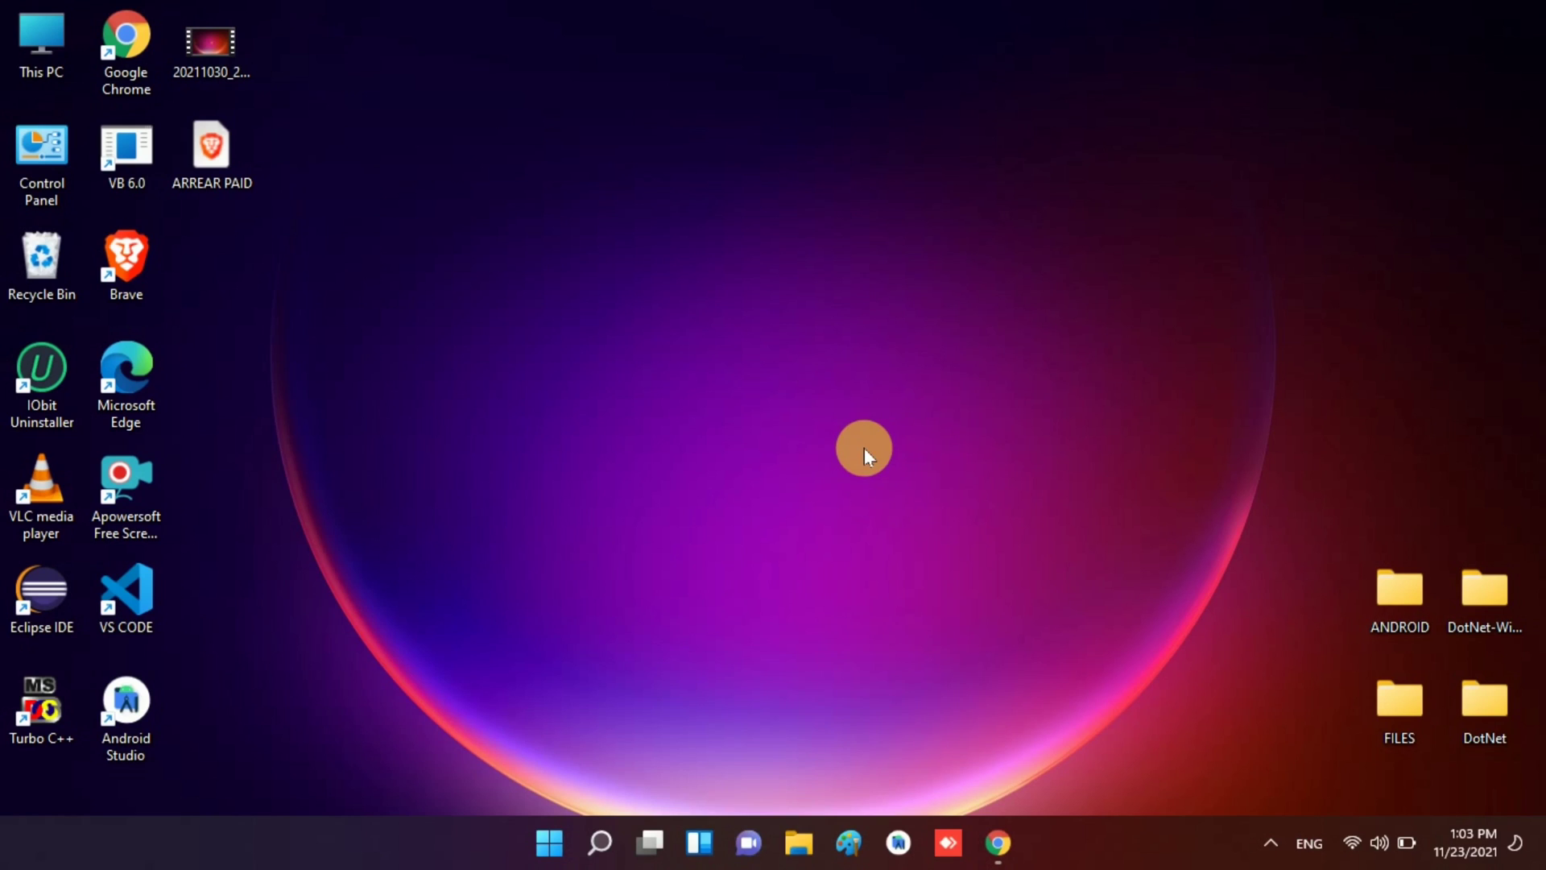
# Bring Chrome back up and open Gmail on the starred 'Consent accepted!' email from Wipro.
pyautogui.click(994, 837)
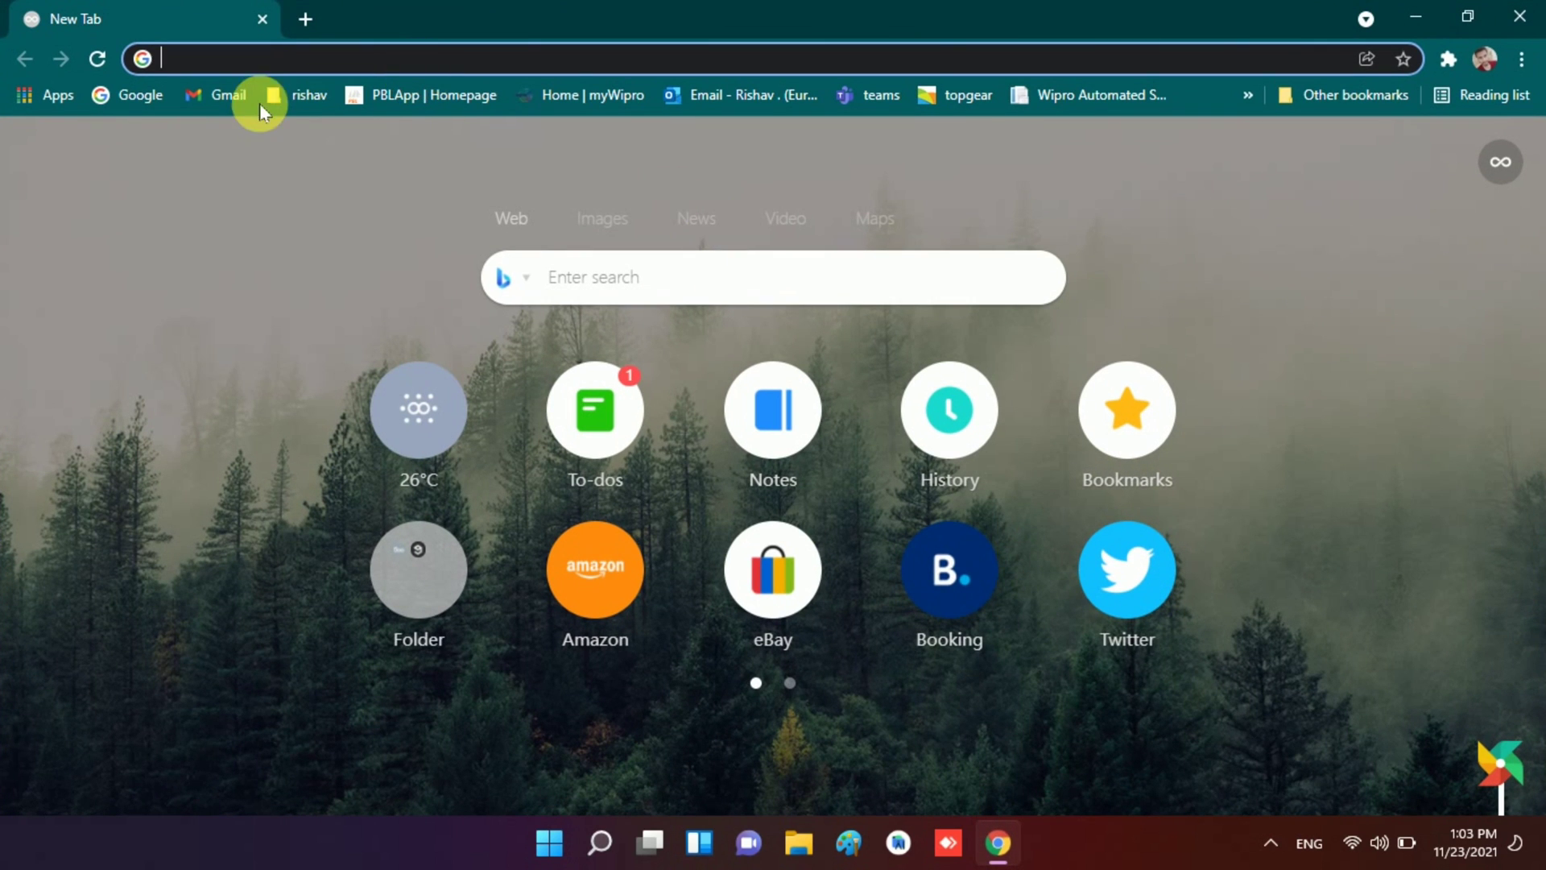
pyautogui.click(229, 95)
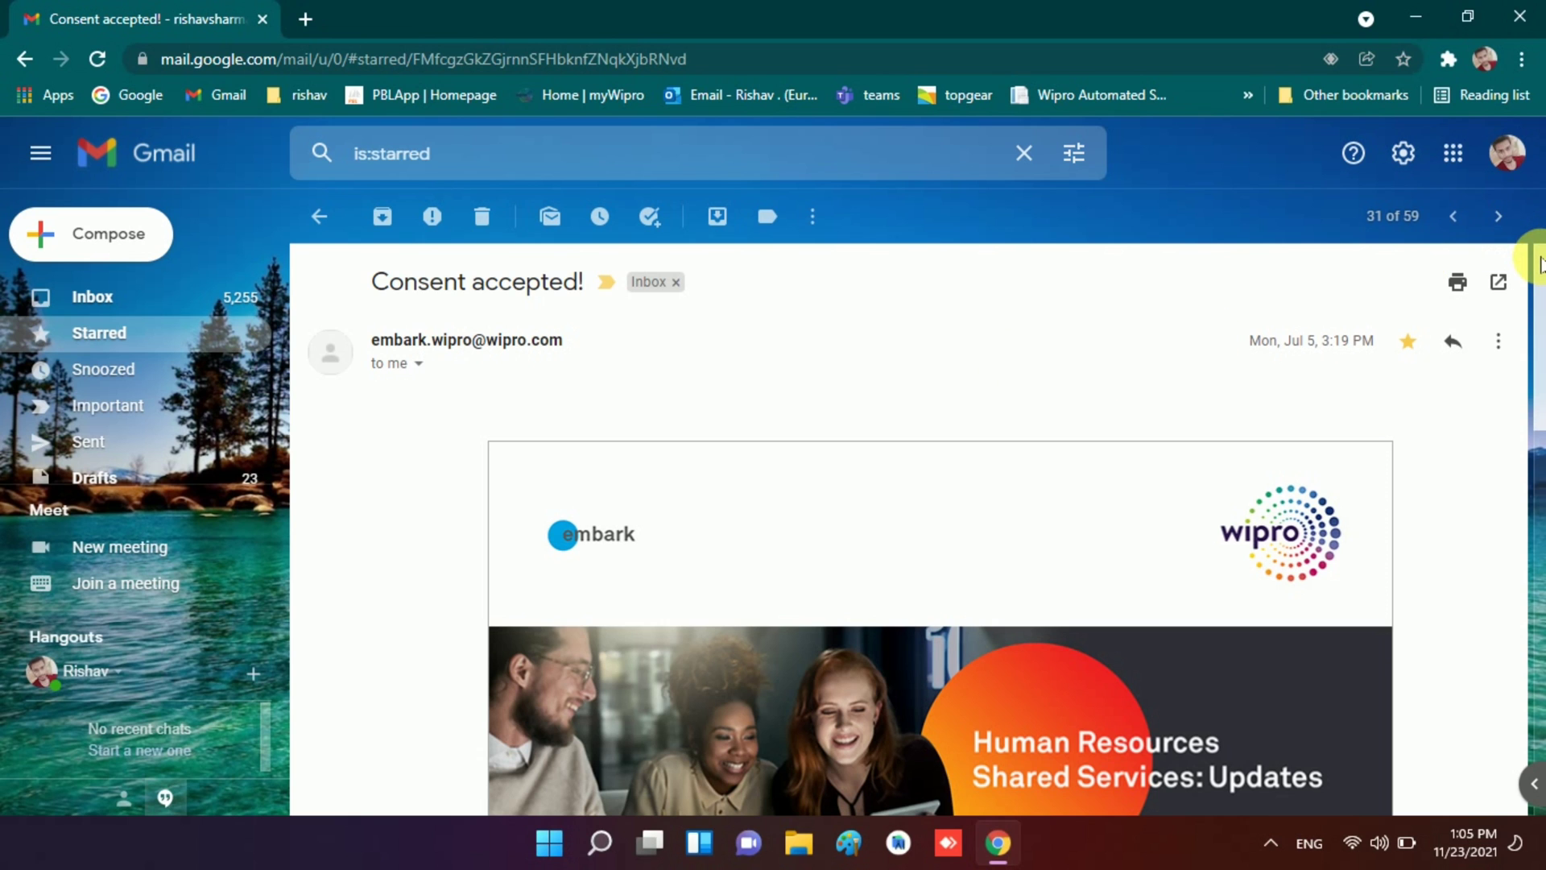
# Zoom Gmail out to 90% and scroll down to the Consent accepted email body.
pyautogui.scroll(-1, 1538, 260)
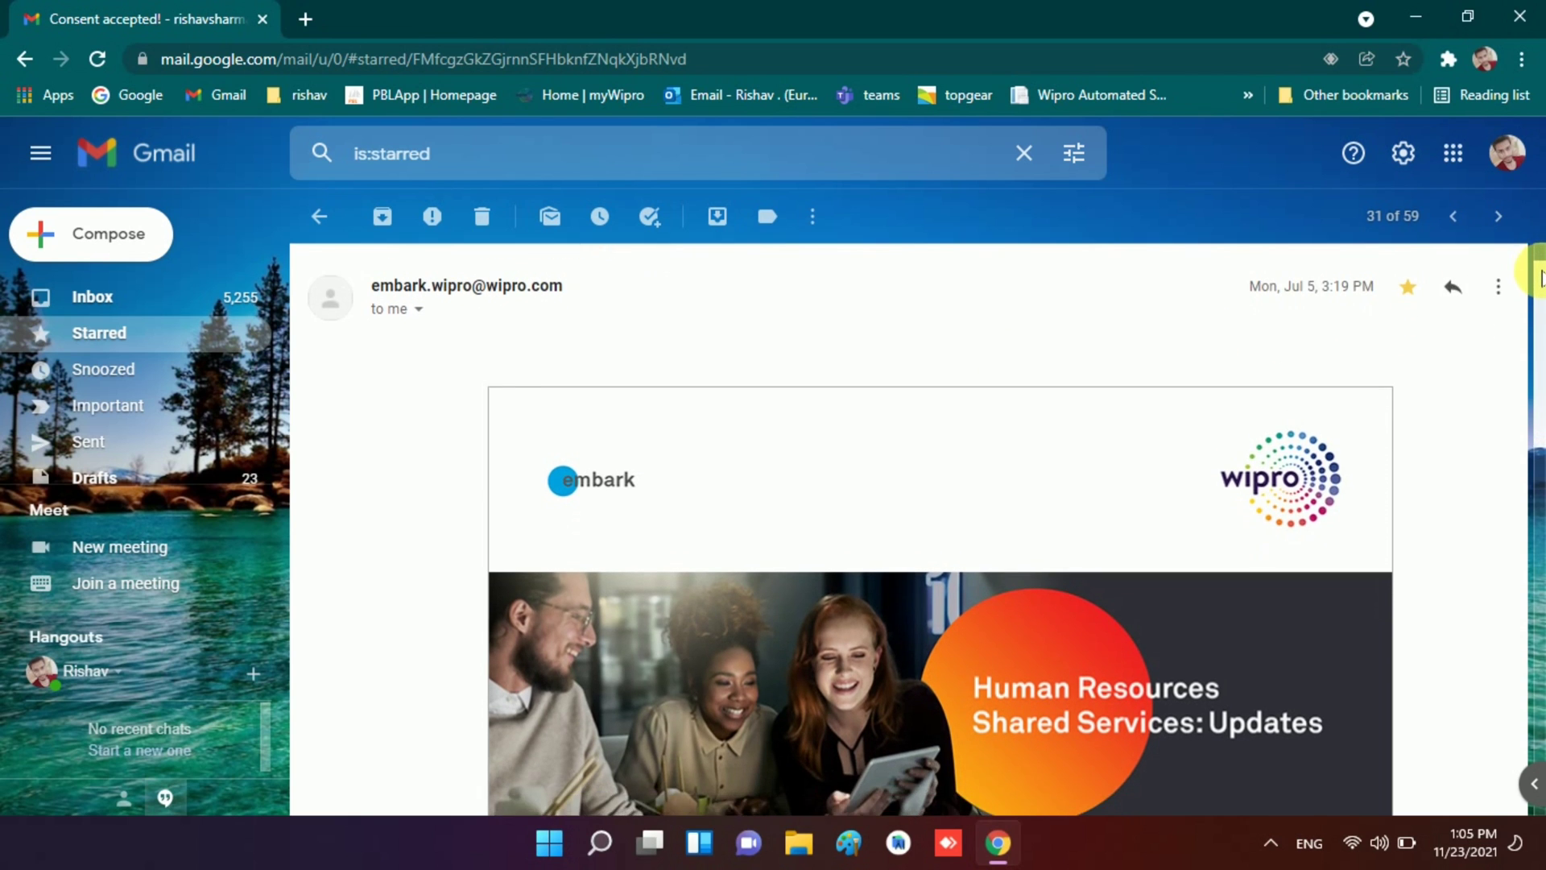
pyautogui.scroll(1, 1538, 259)
pyautogui.hotkey('ctrl', '-')
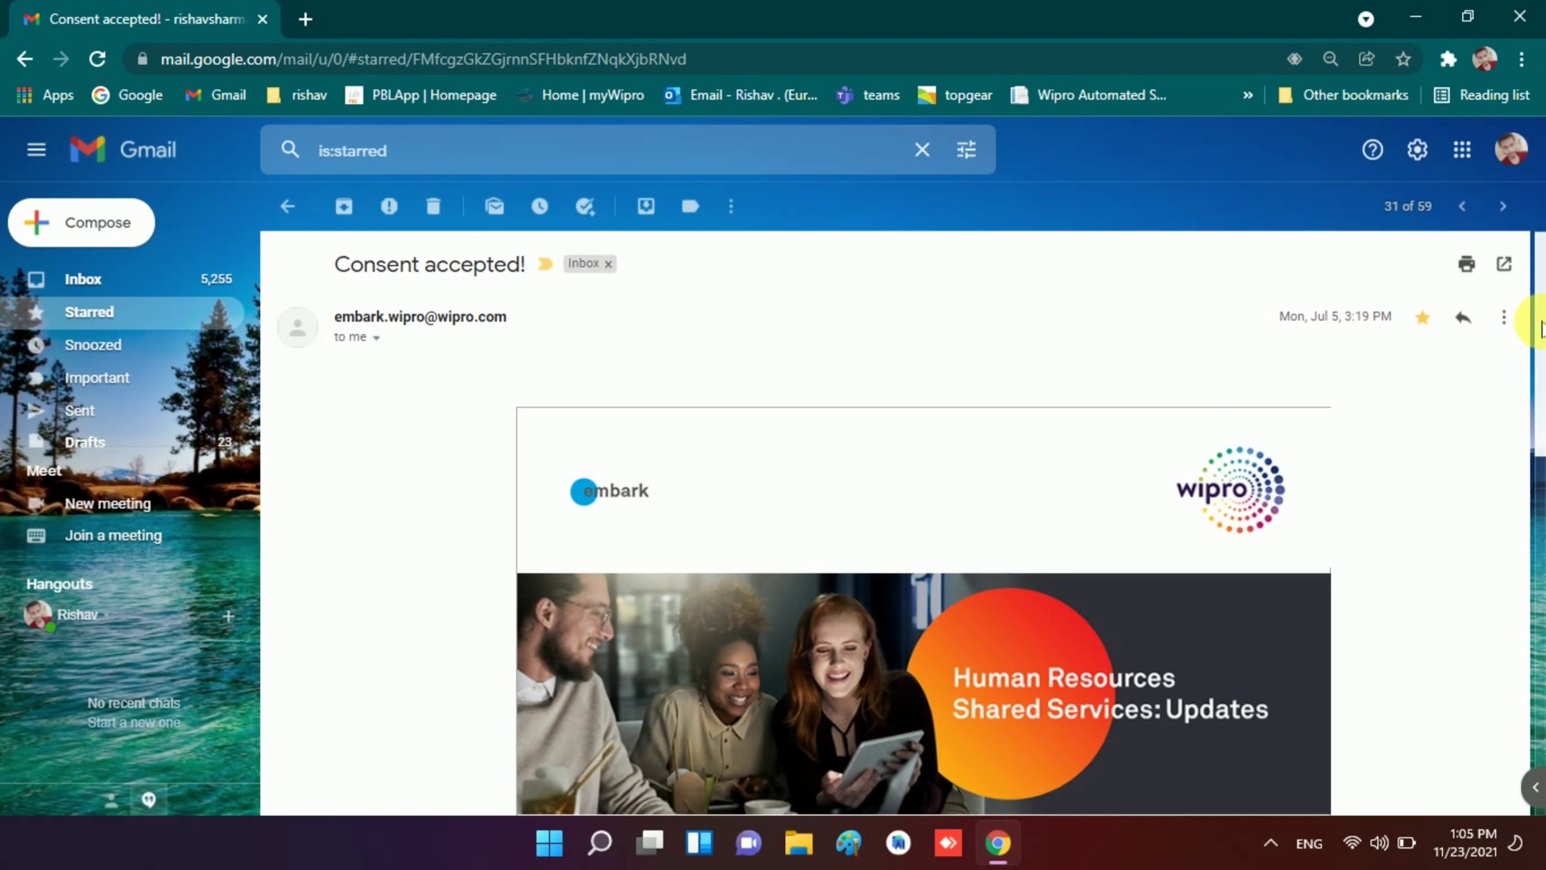
pyautogui.scroll(-2, 1537, 339)
pyautogui.moveTo(1539, 354); pyautogui.dragTo(1526, 527)
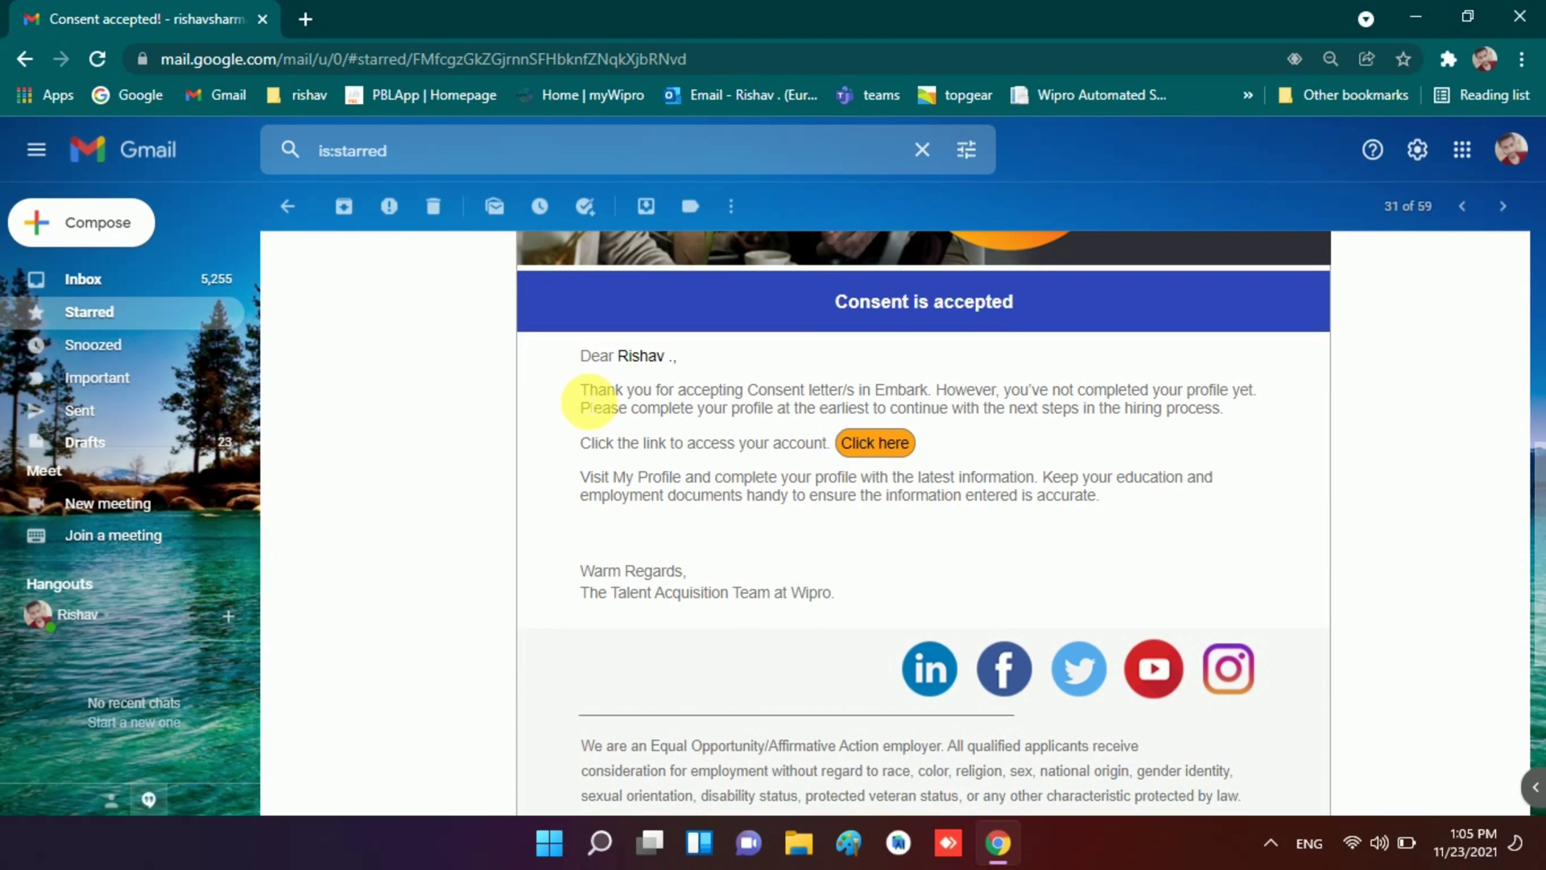
# Read the email, highlighting the incomplete-profile note, My Profile instructions and education-documents lines.
pyautogui.moveTo(579, 393); pyautogui.dragTo(918, 393)
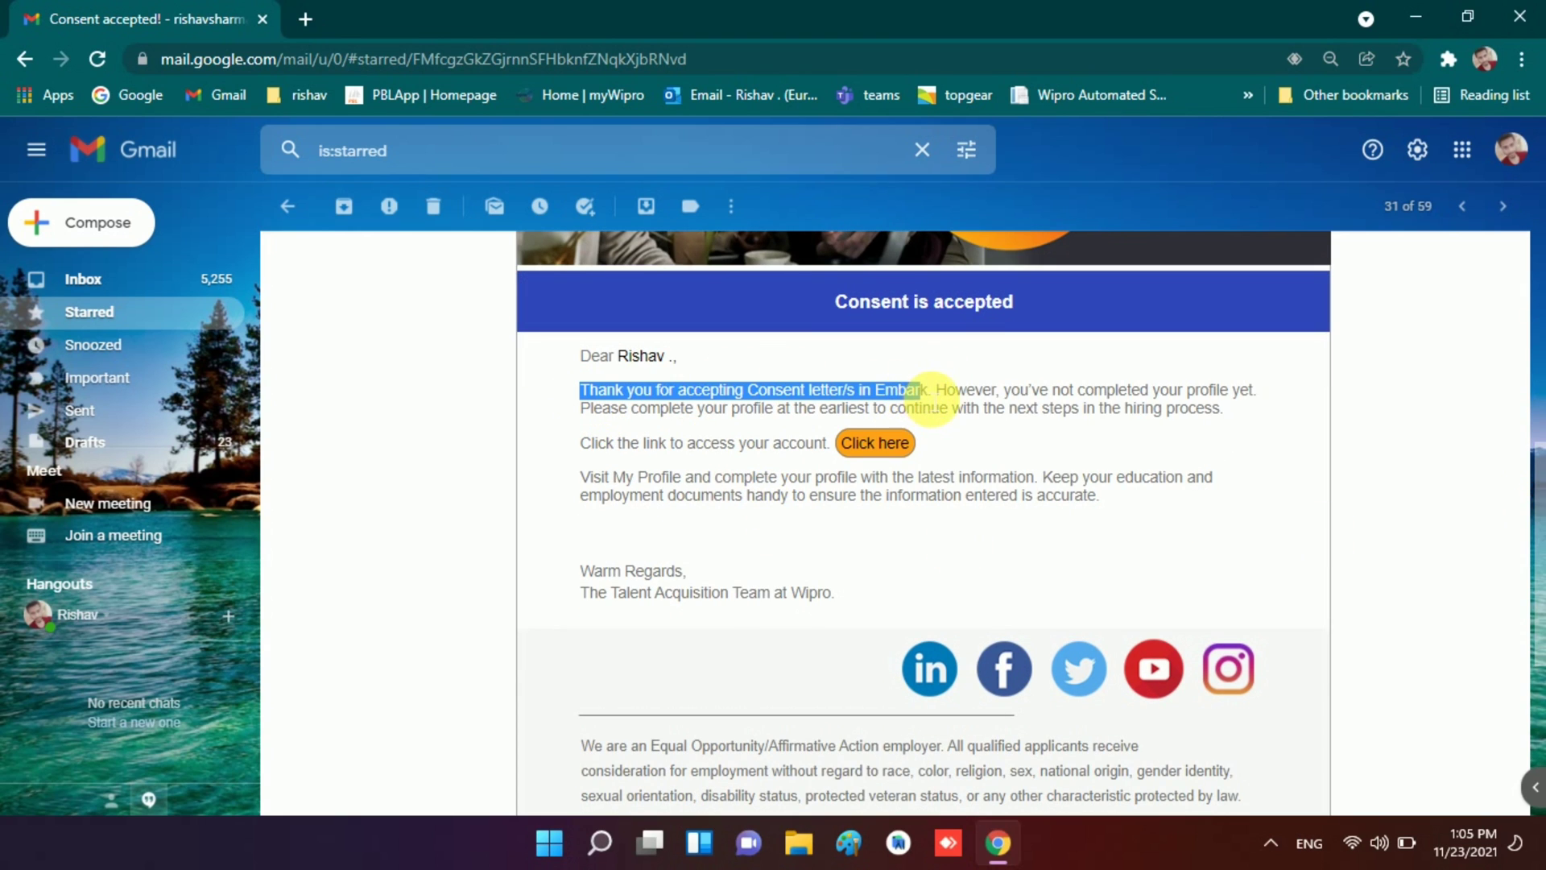
pyautogui.moveTo(1107, 393); pyautogui.dragTo(1249, 397)
pyautogui.moveTo(766, 390); pyautogui.dragTo(1081, 439)
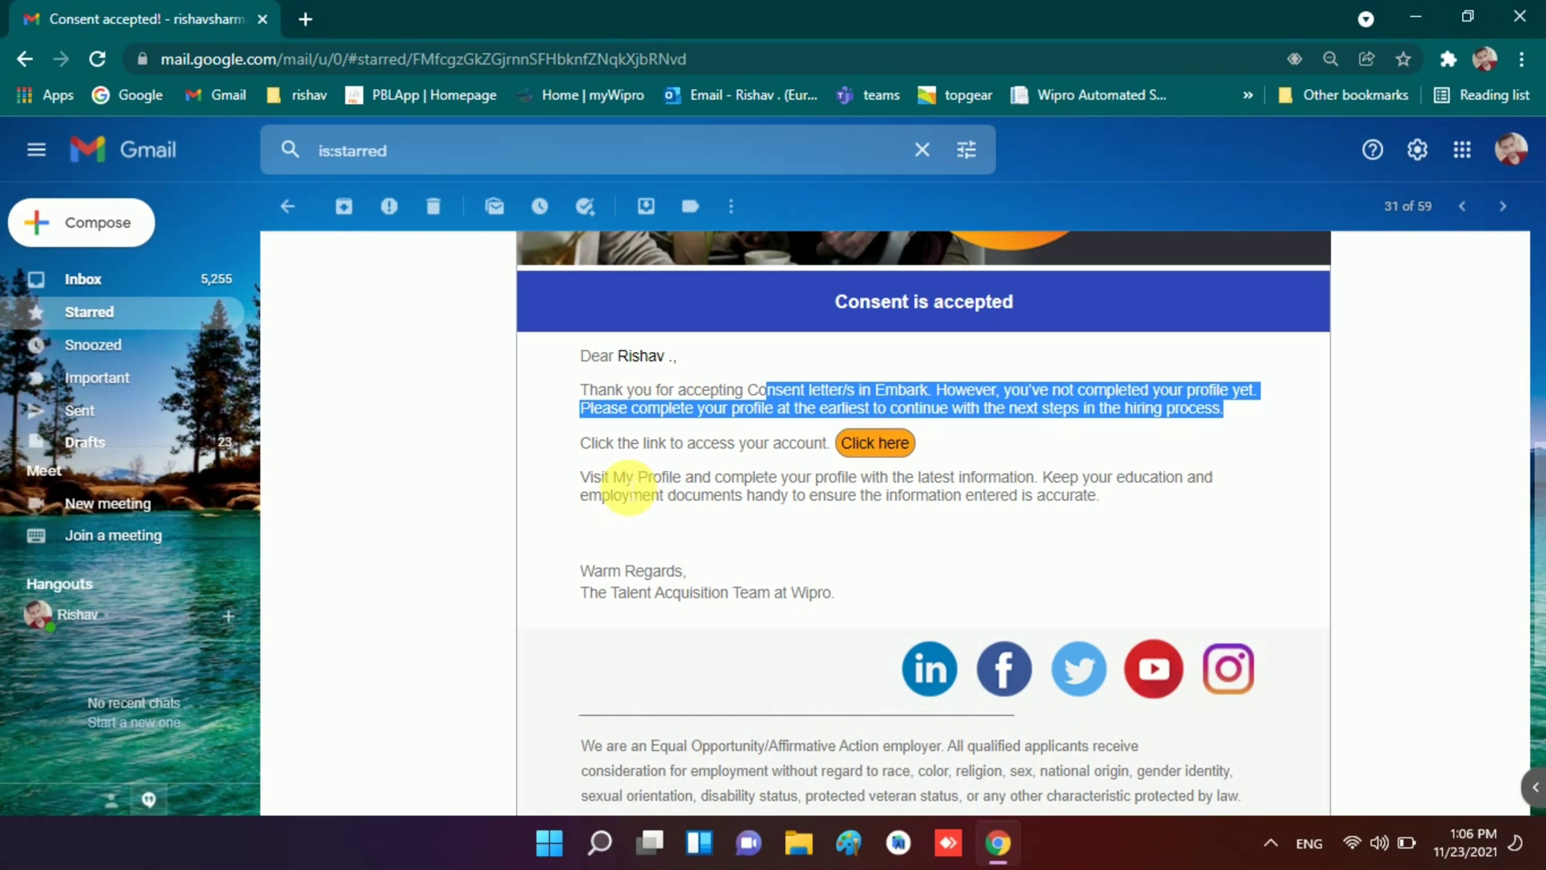
pyautogui.moveTo(625, 478); pyautogui.dragTo(673, 481)
pyautogui.moveTo(930, 478); pyautogui.dragTo(1014, 480)
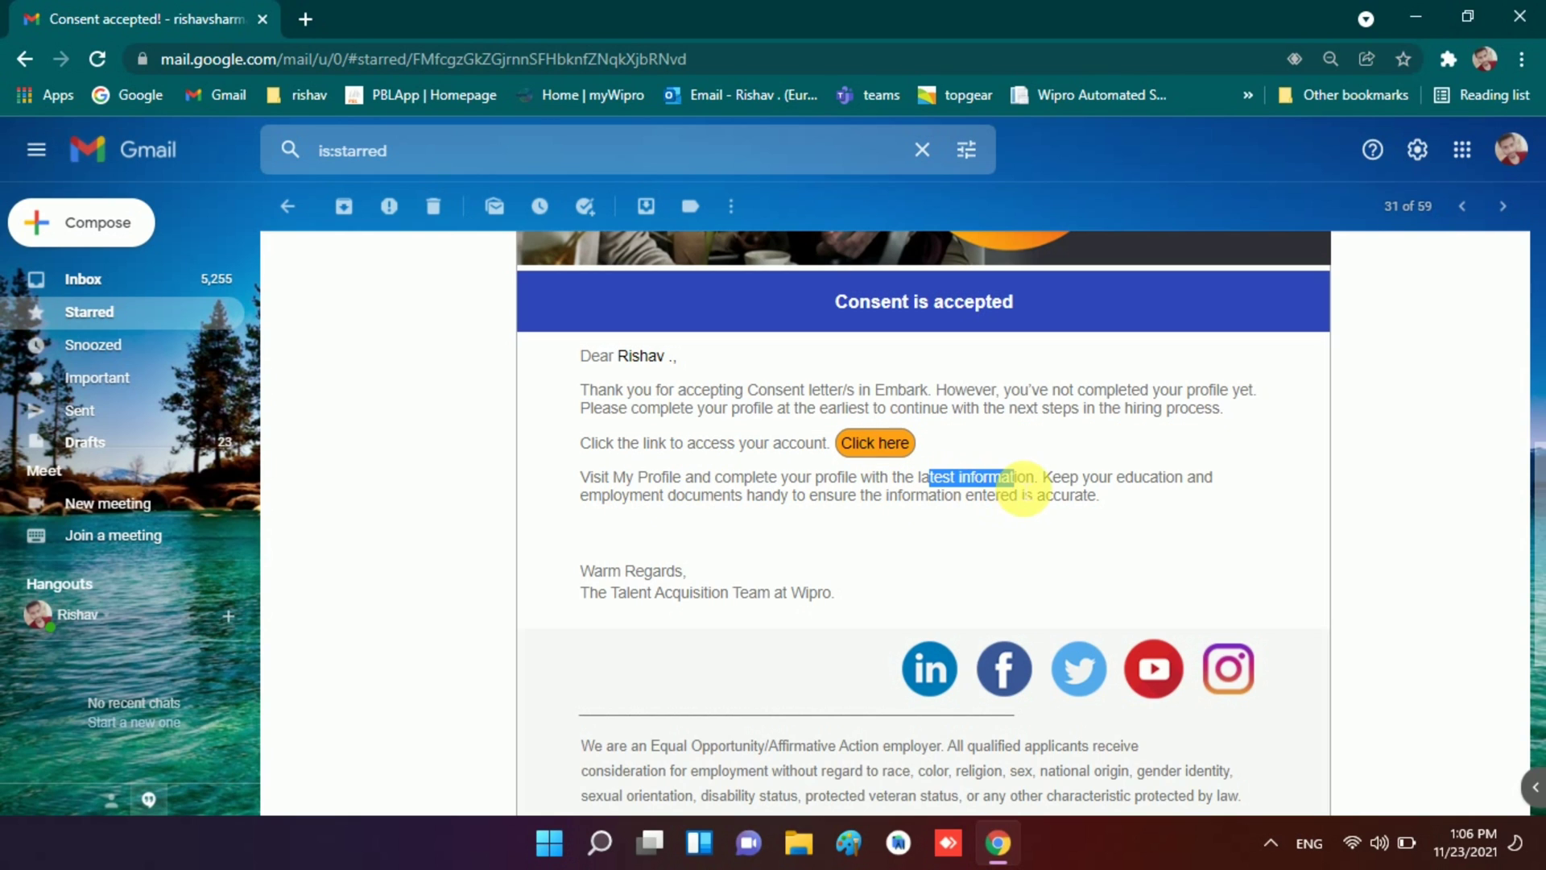
pyautogui.moveTo(1108, 484); pyautogui.dragTo(1205, 480)
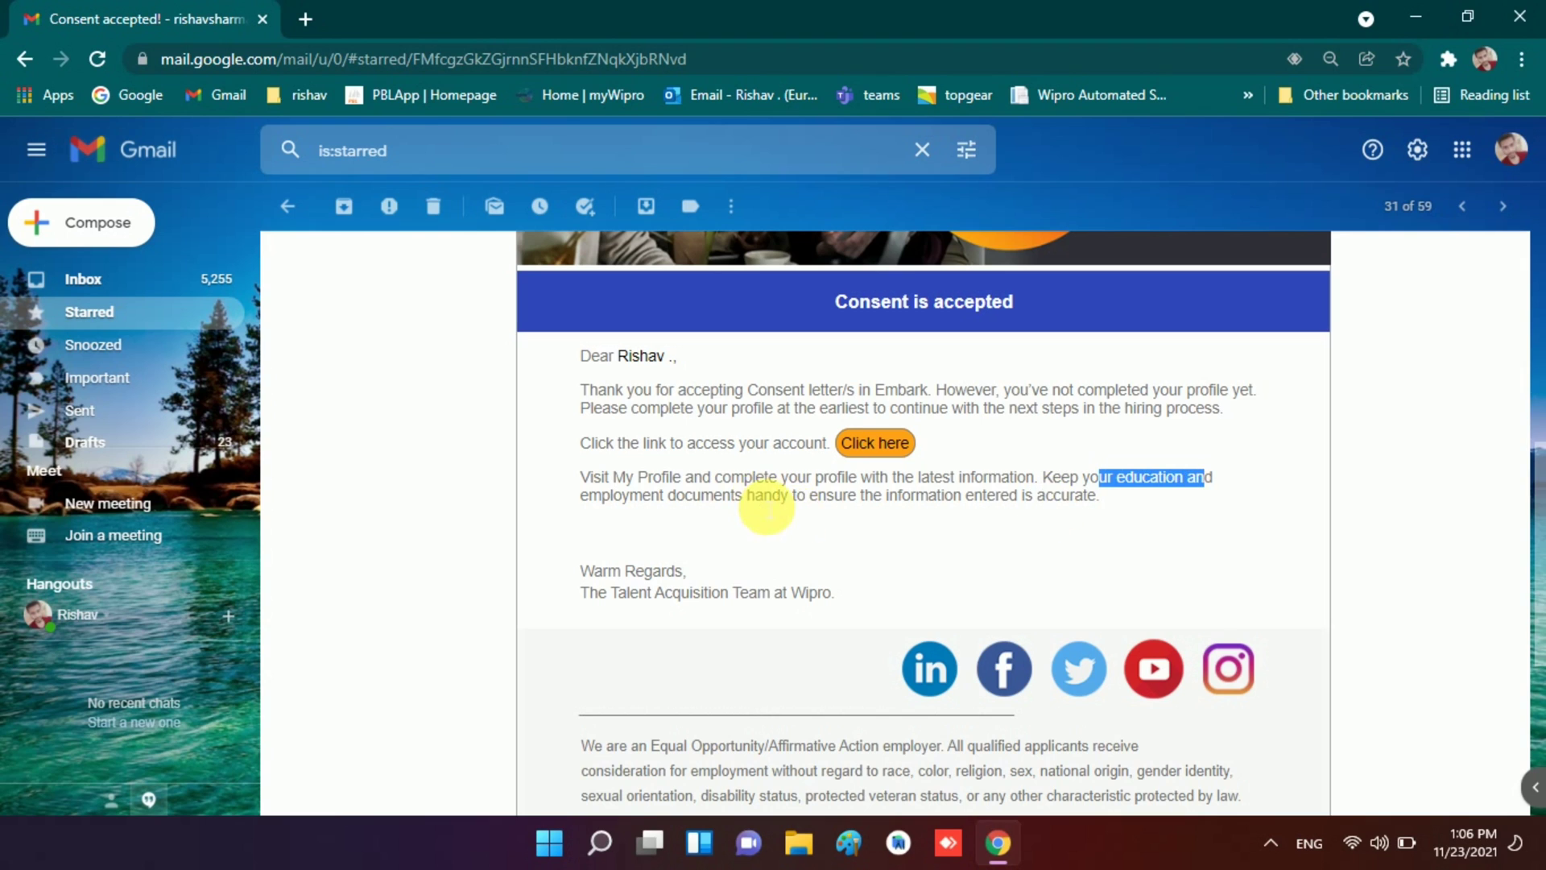
pyautogui.moveTo(755, 497); pyautogui.dragTo(864, 497)
pyautogui.moveTo(1006, 499); pyautogui.dragTo(1052, 494)
pyautogui.click(907, 552)
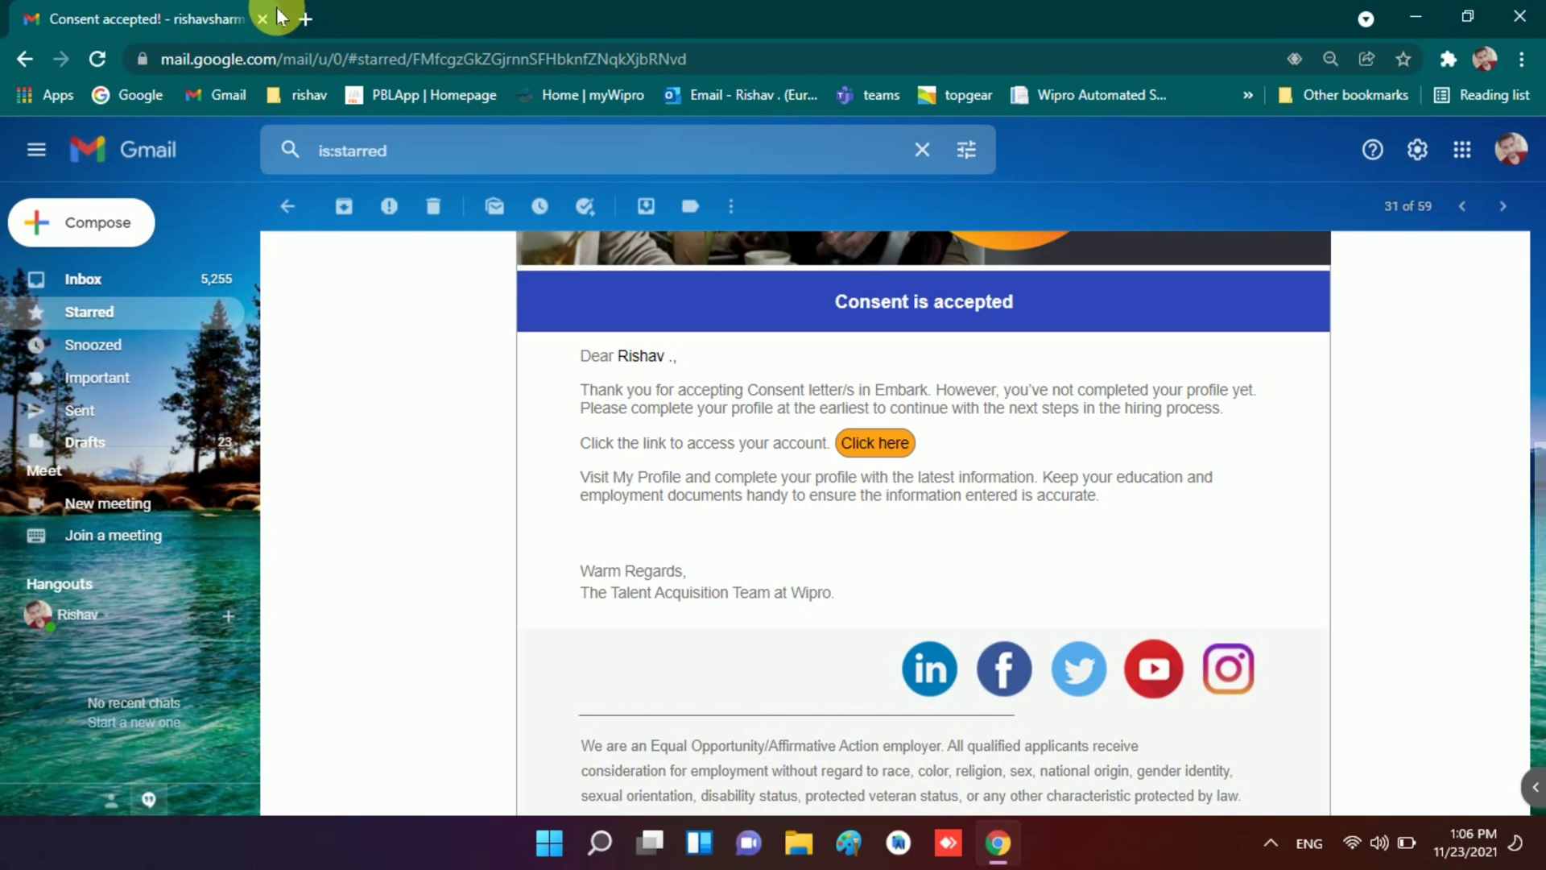
# Load careers.wipro.com/wilp in a new tab by typing 'car' and accepting the suggestion.
pyautogui.click(304, 17)
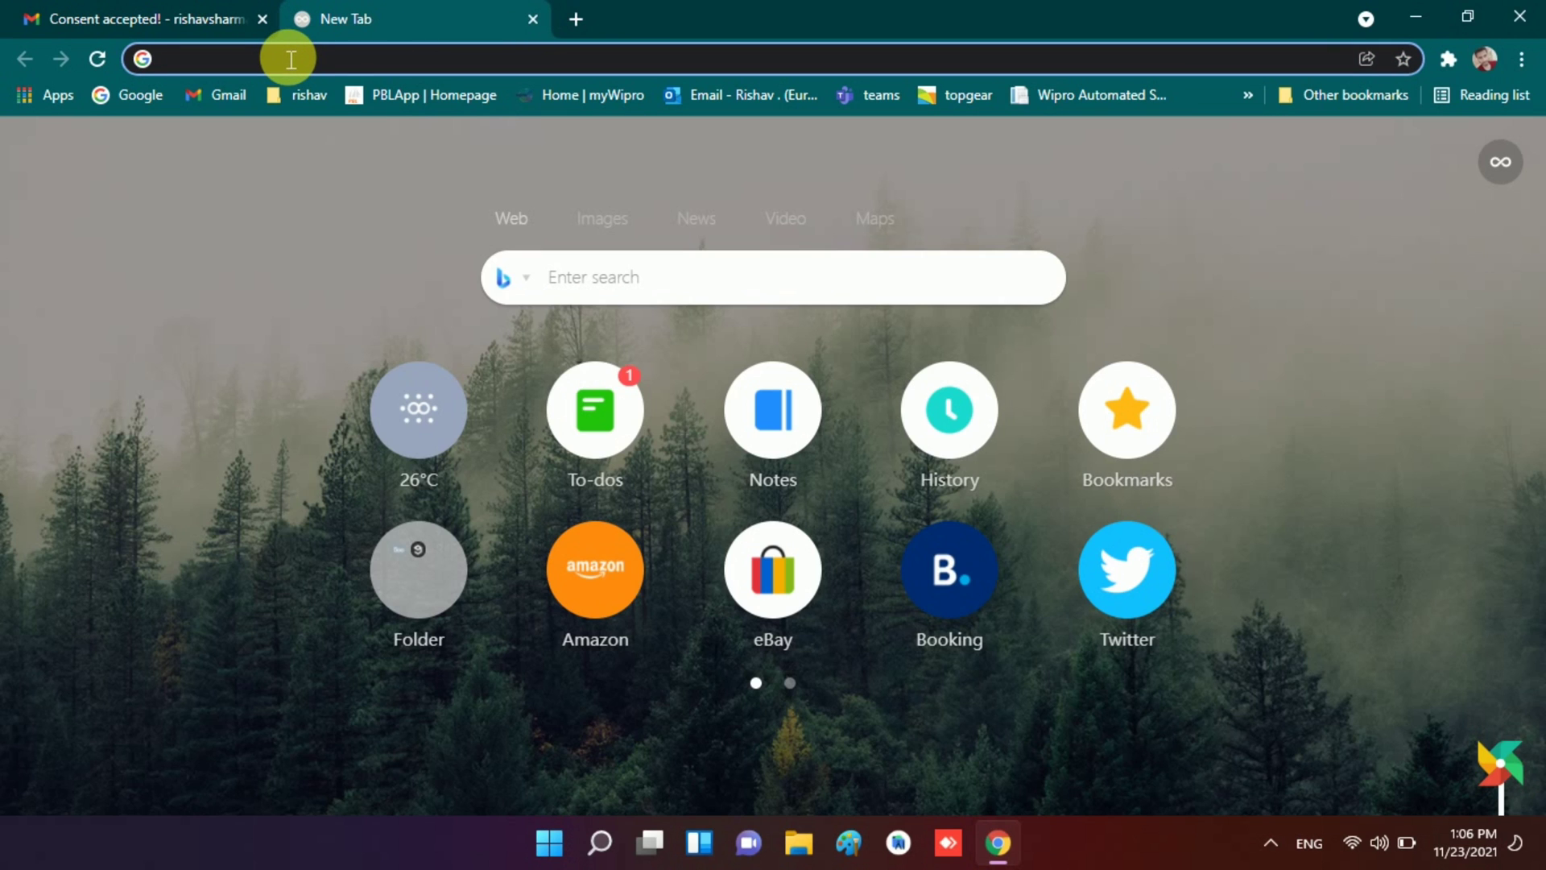
pyautogui.write('car')
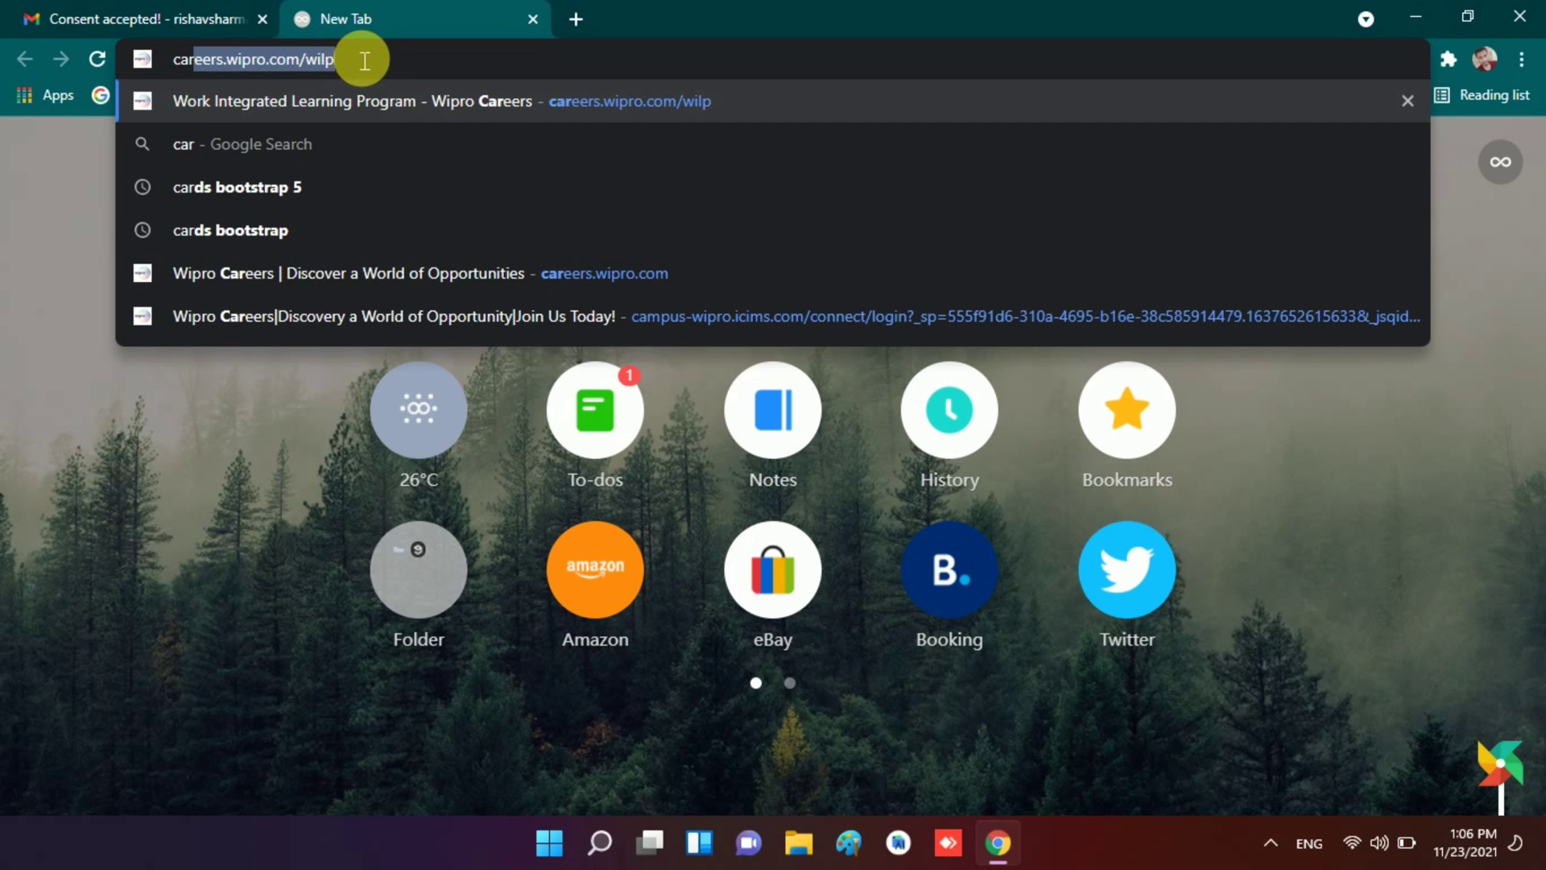
pyautogui.press('Right')
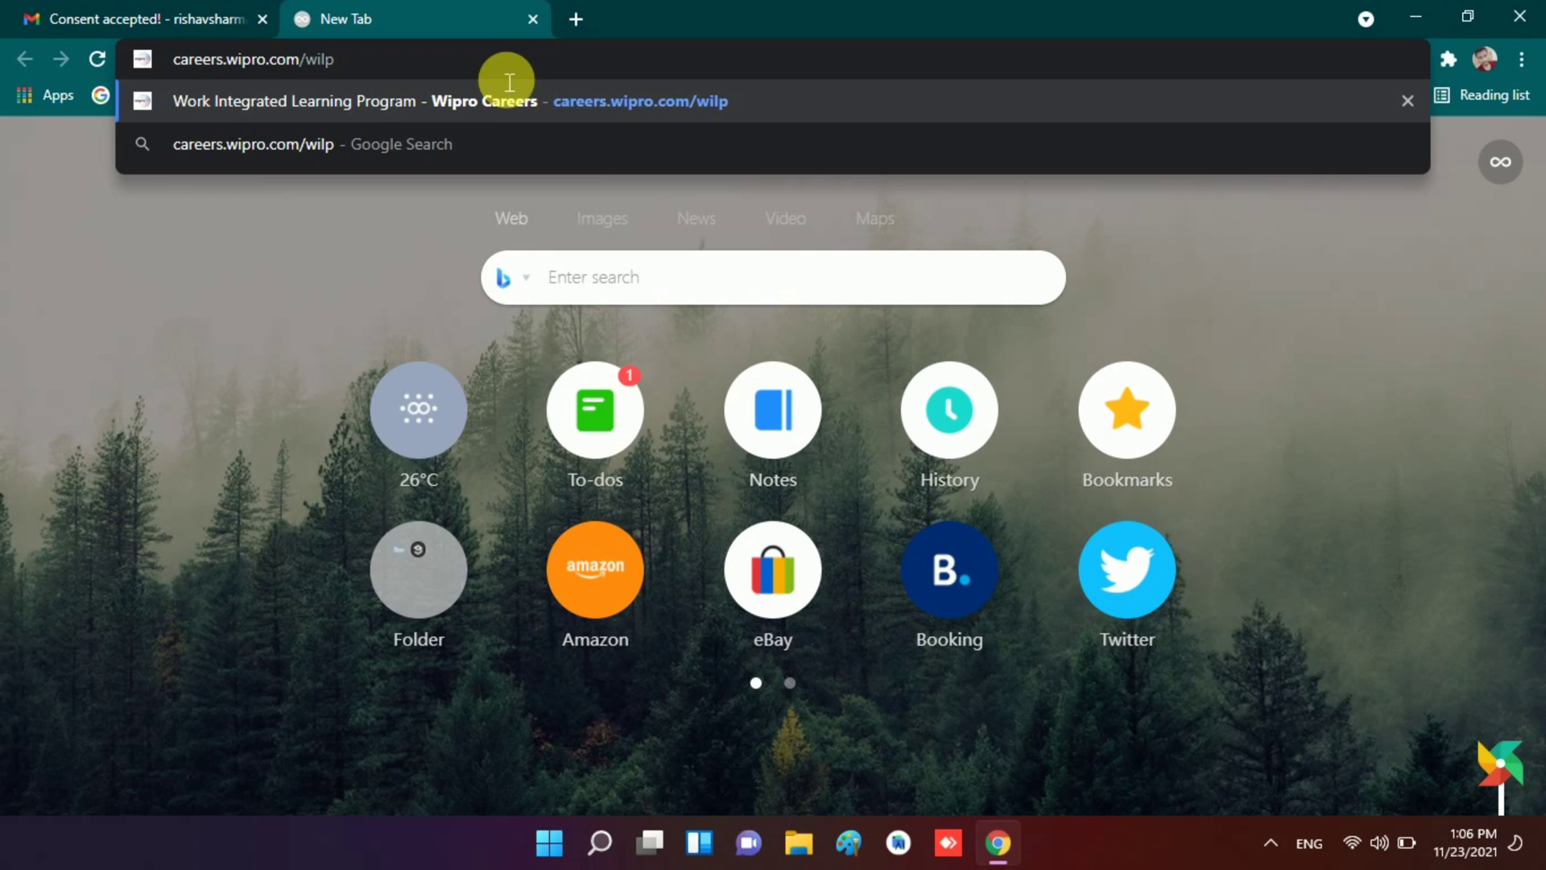
pyautogui.press('Return')
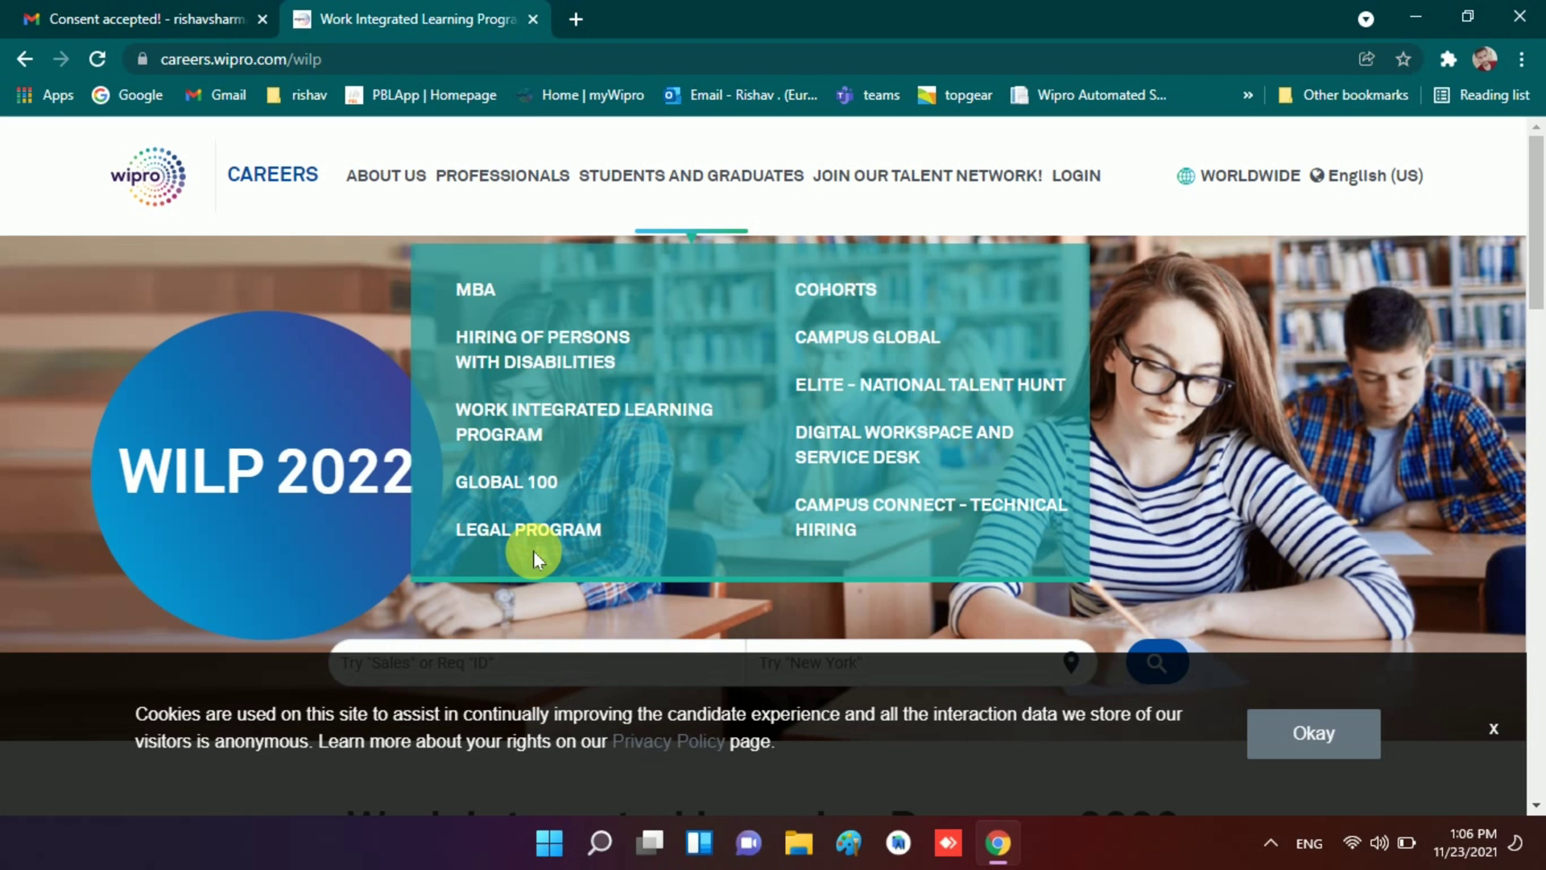
# Sign in to Wipro Campus Careers from the LOGIN menu to reach the Connect Portal welcome page.
pyautogui.moveTo(1067, 205)
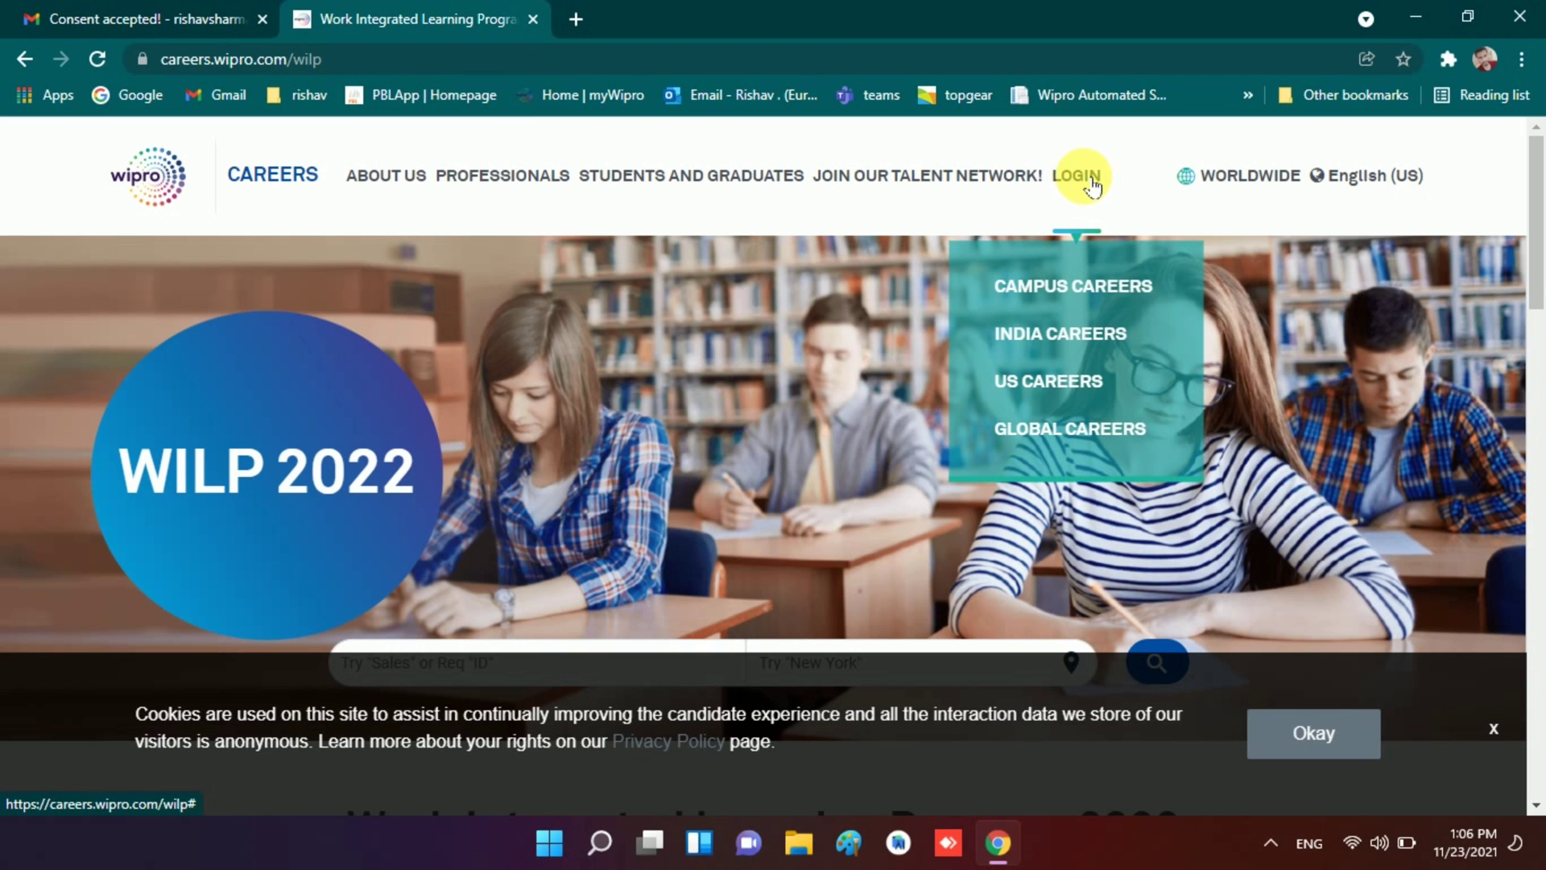
pyautogui.click(1101, 286)
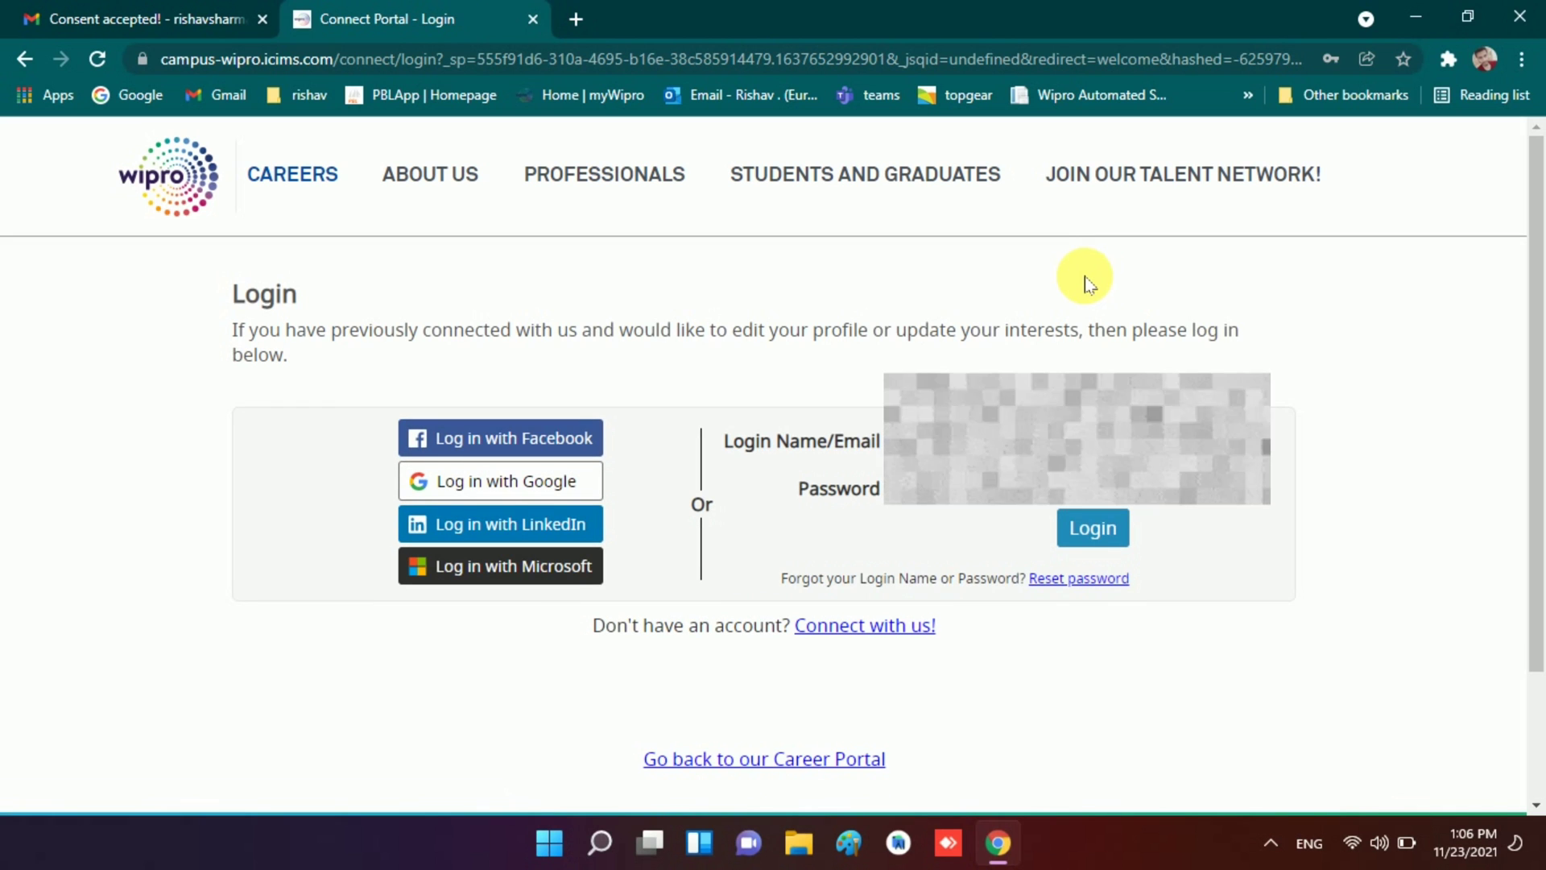
pyautogui.click(1114, 533)
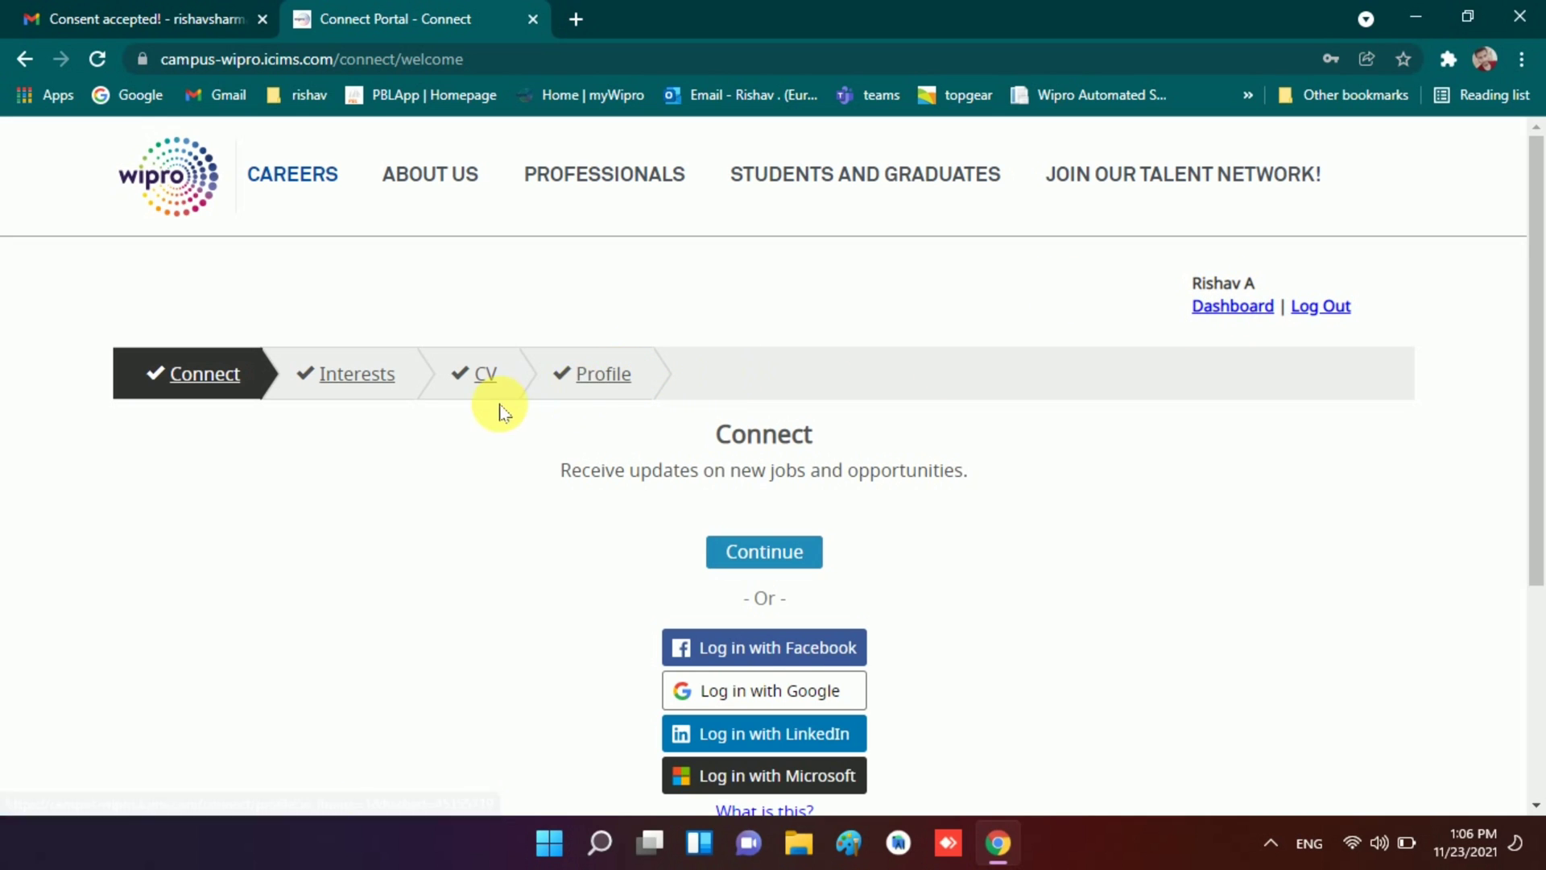
# On the Profile step, verify job title 'fresher', keep relocation Yes, and scroll to Submit Profile.
pyautogui.click(596, 380)
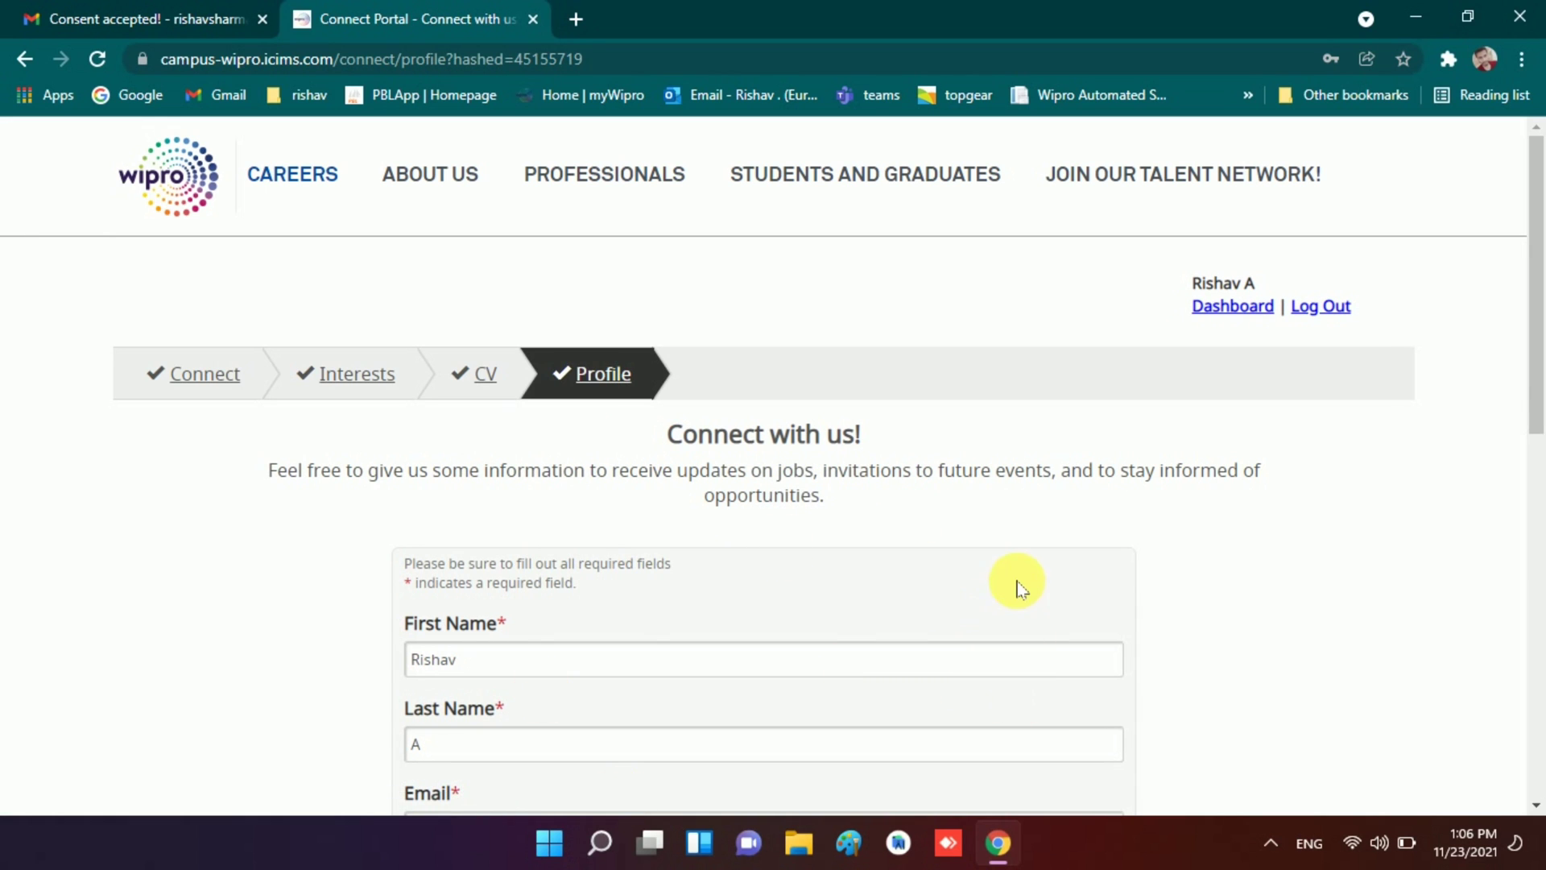
pyautogui.scroll(-5, 1542, 358)
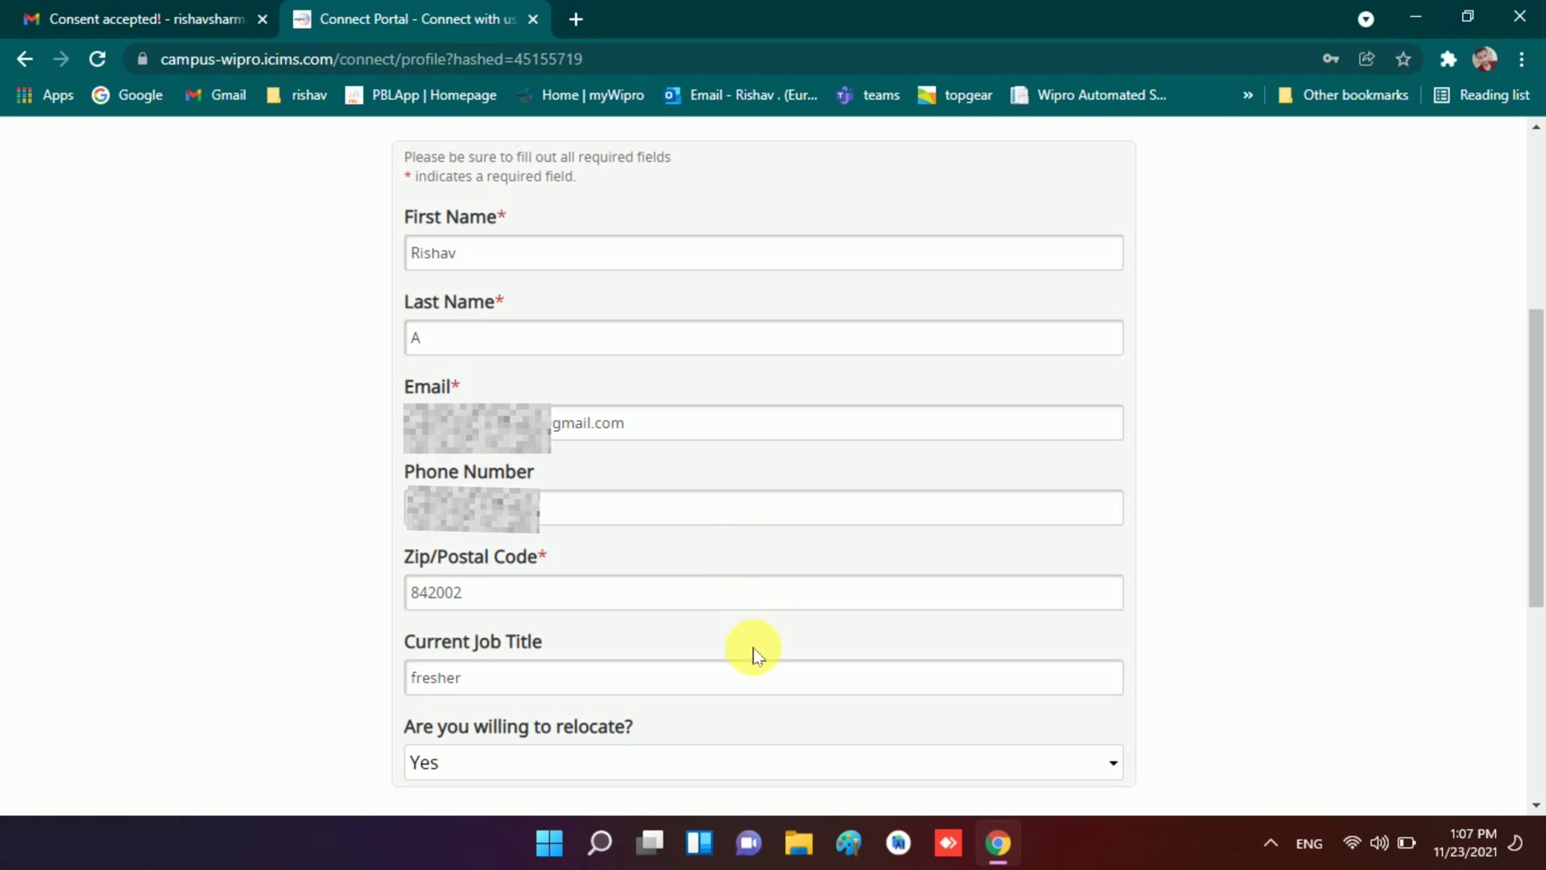
pyautogui.click(785, 689)
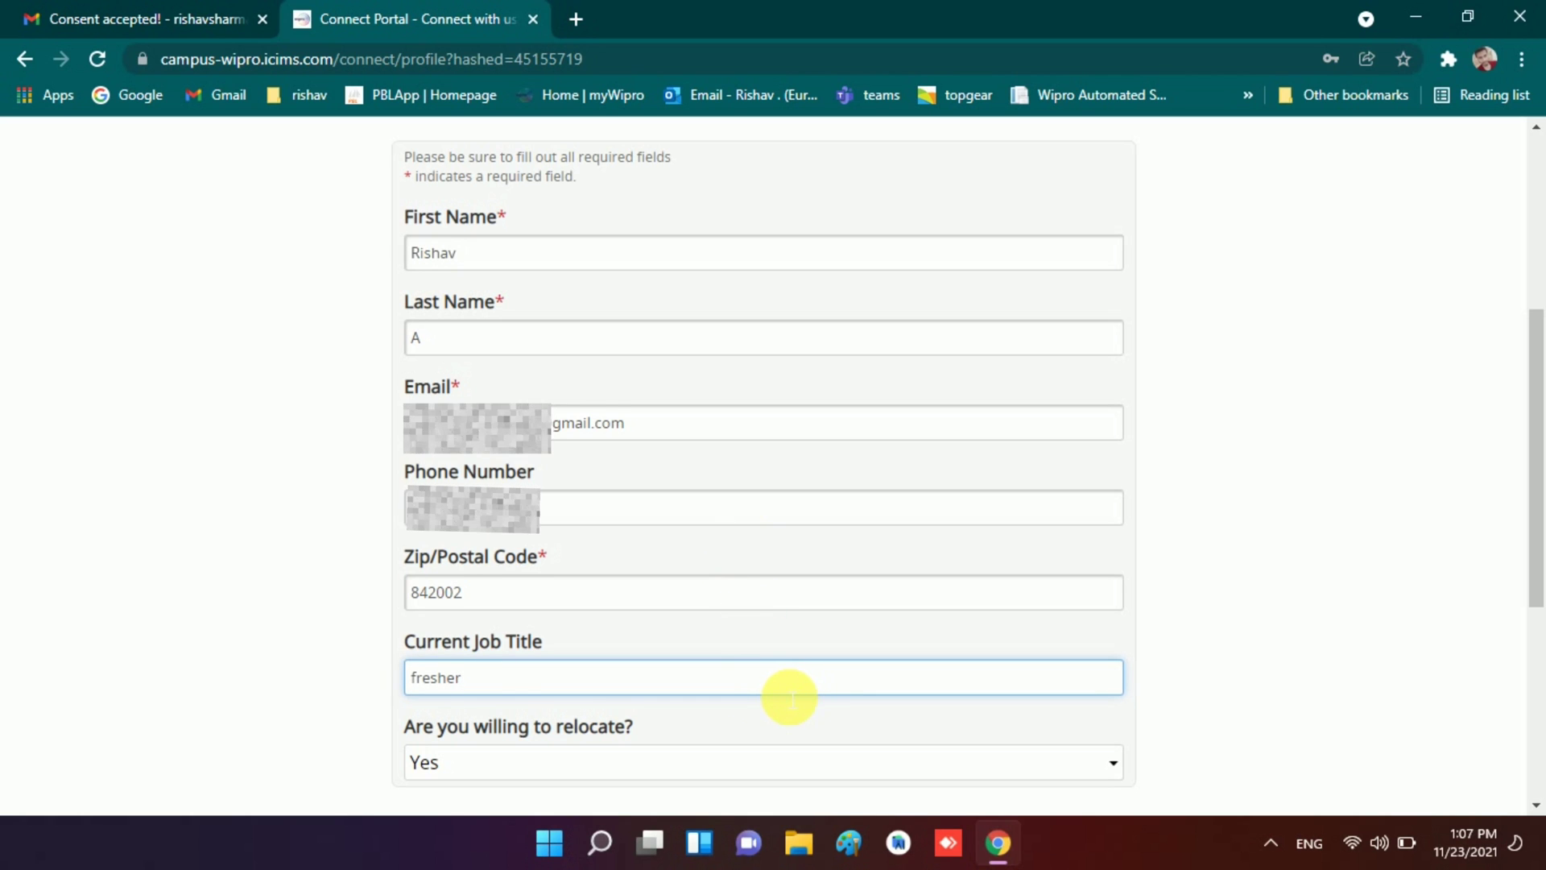
pyautogui.scroll(-1, 789, 697)
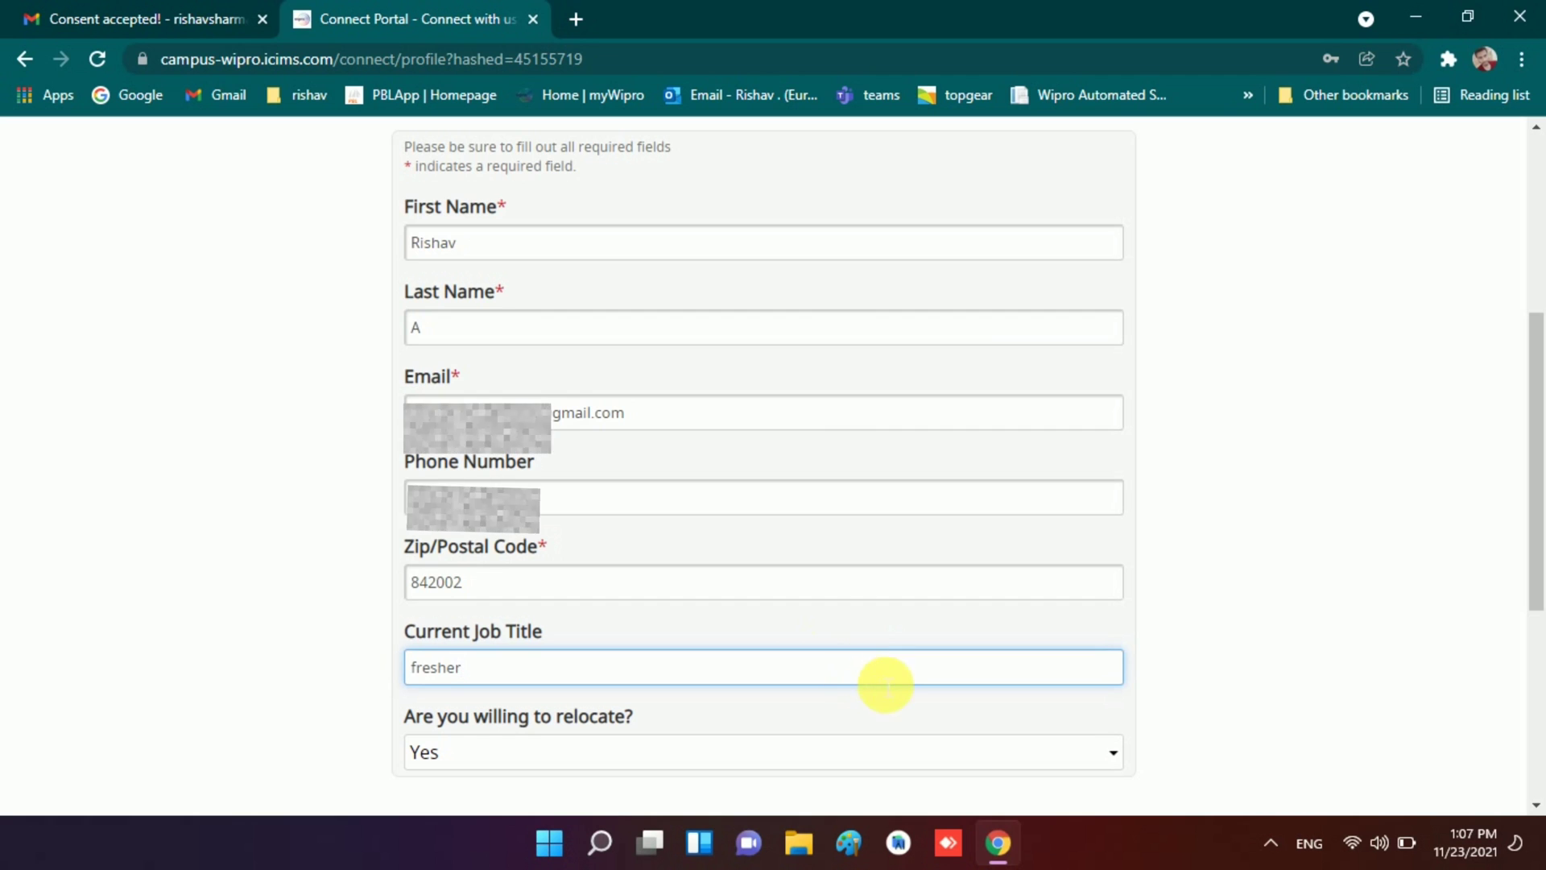
pyautogui.click(863, 753)
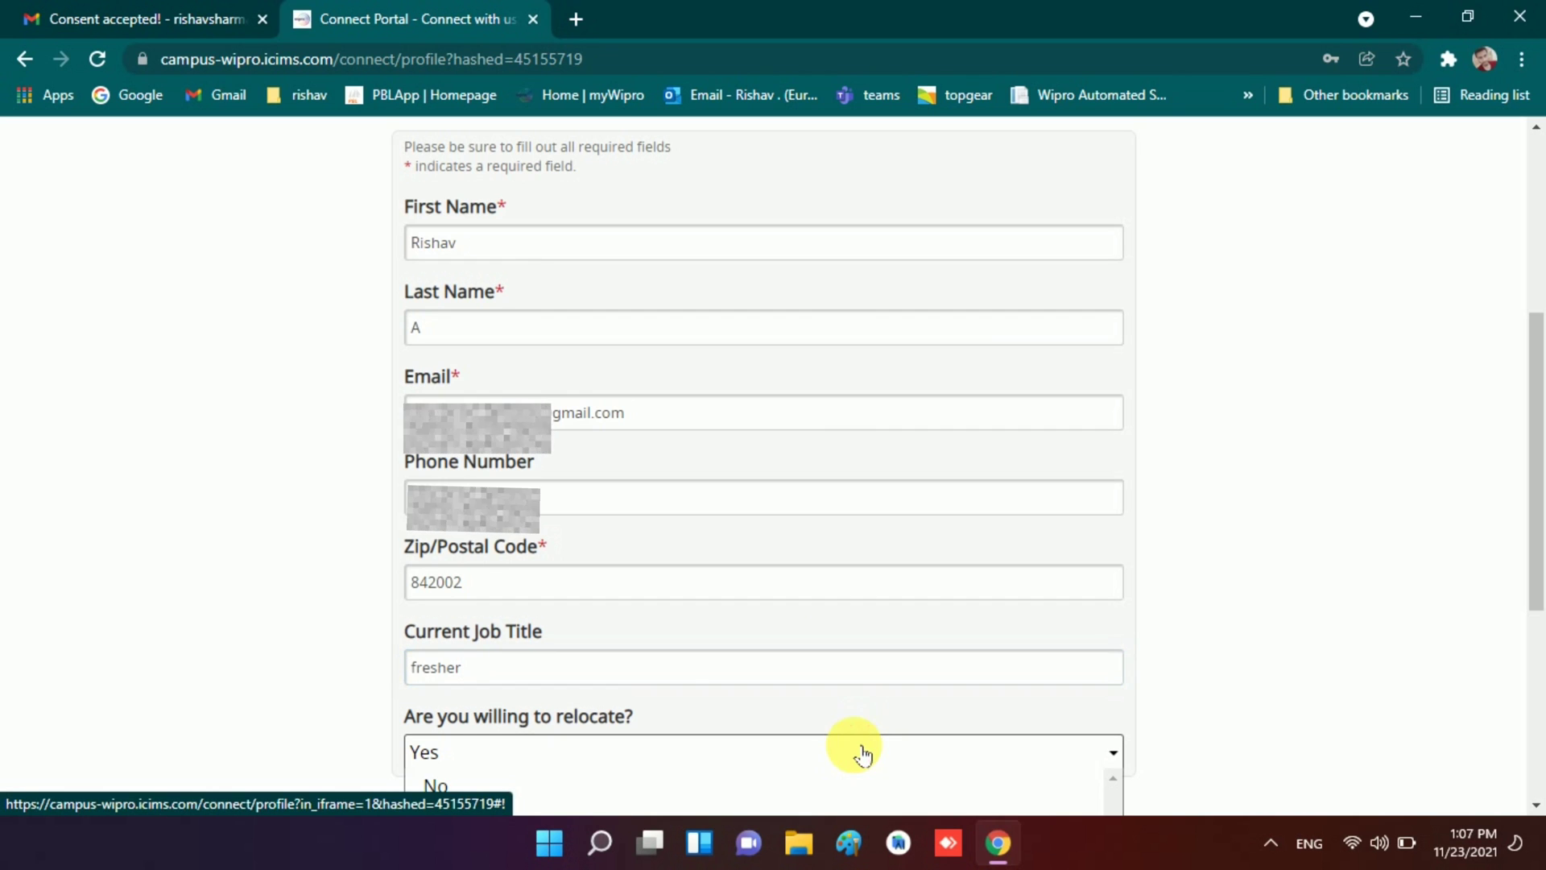
pyautogui.click(804, 810)
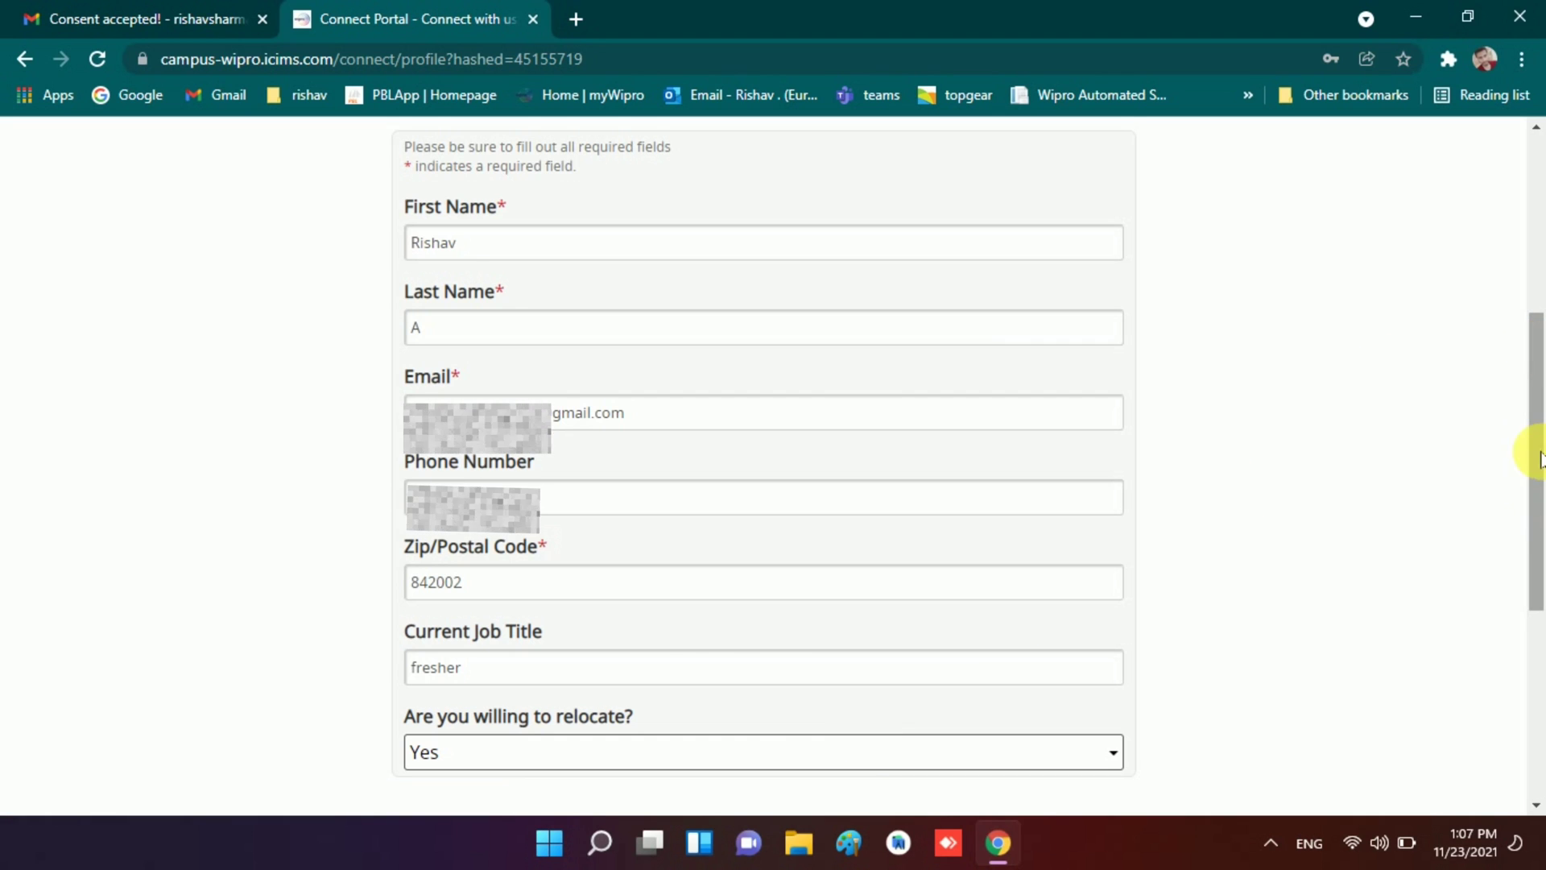
pyautogui.scroll(-5, 1540, 459)
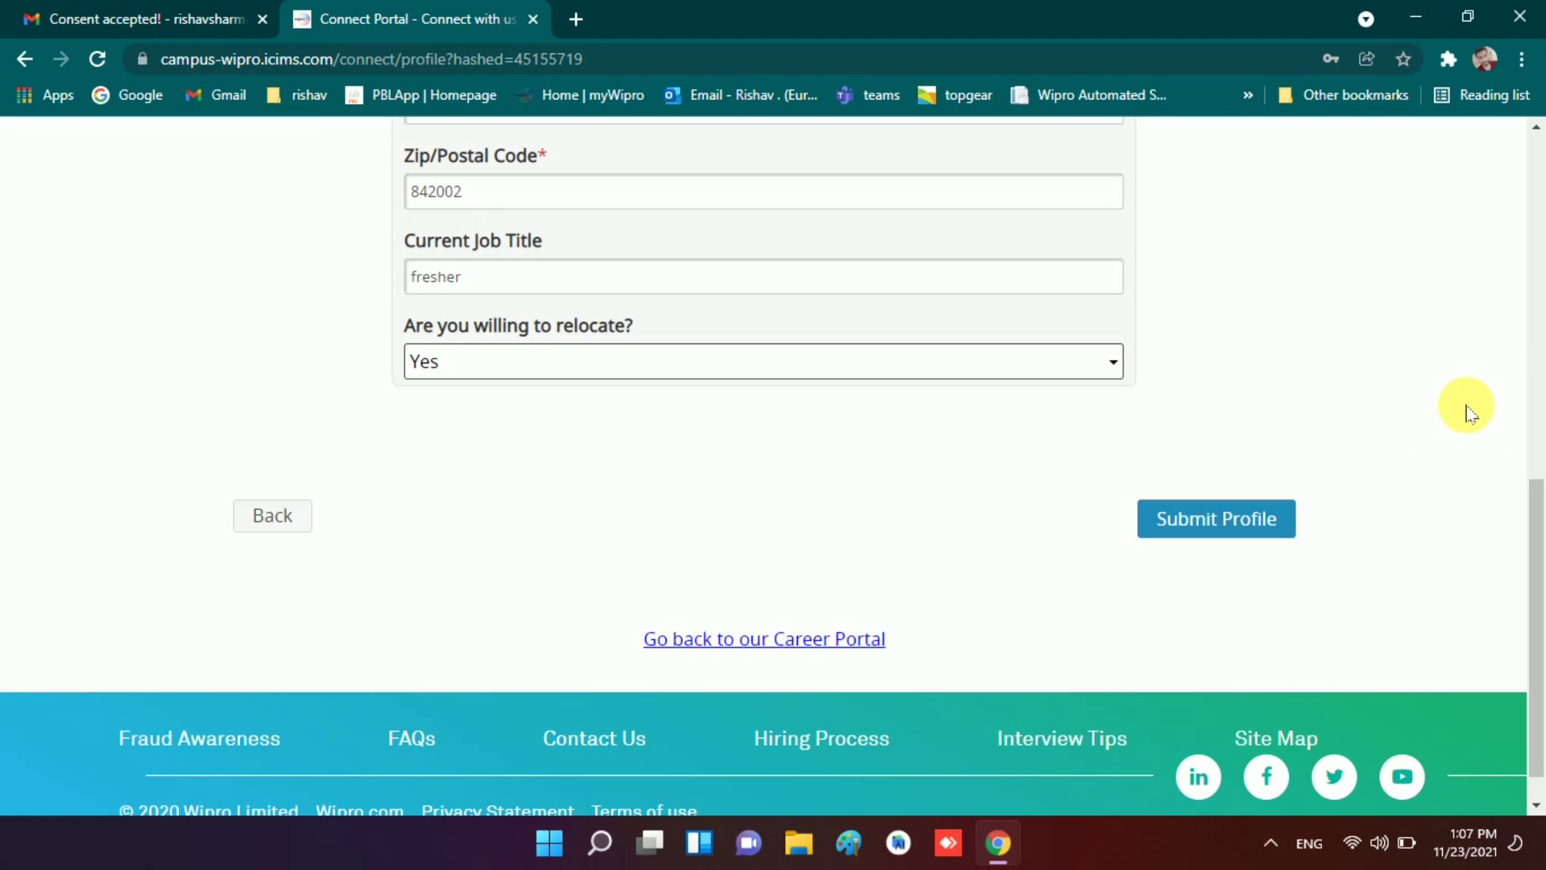
# Submit the profile, confirm the 'Thank you for connecting with us!' page, then close that tab.
pyautogui.click(1286, 530)
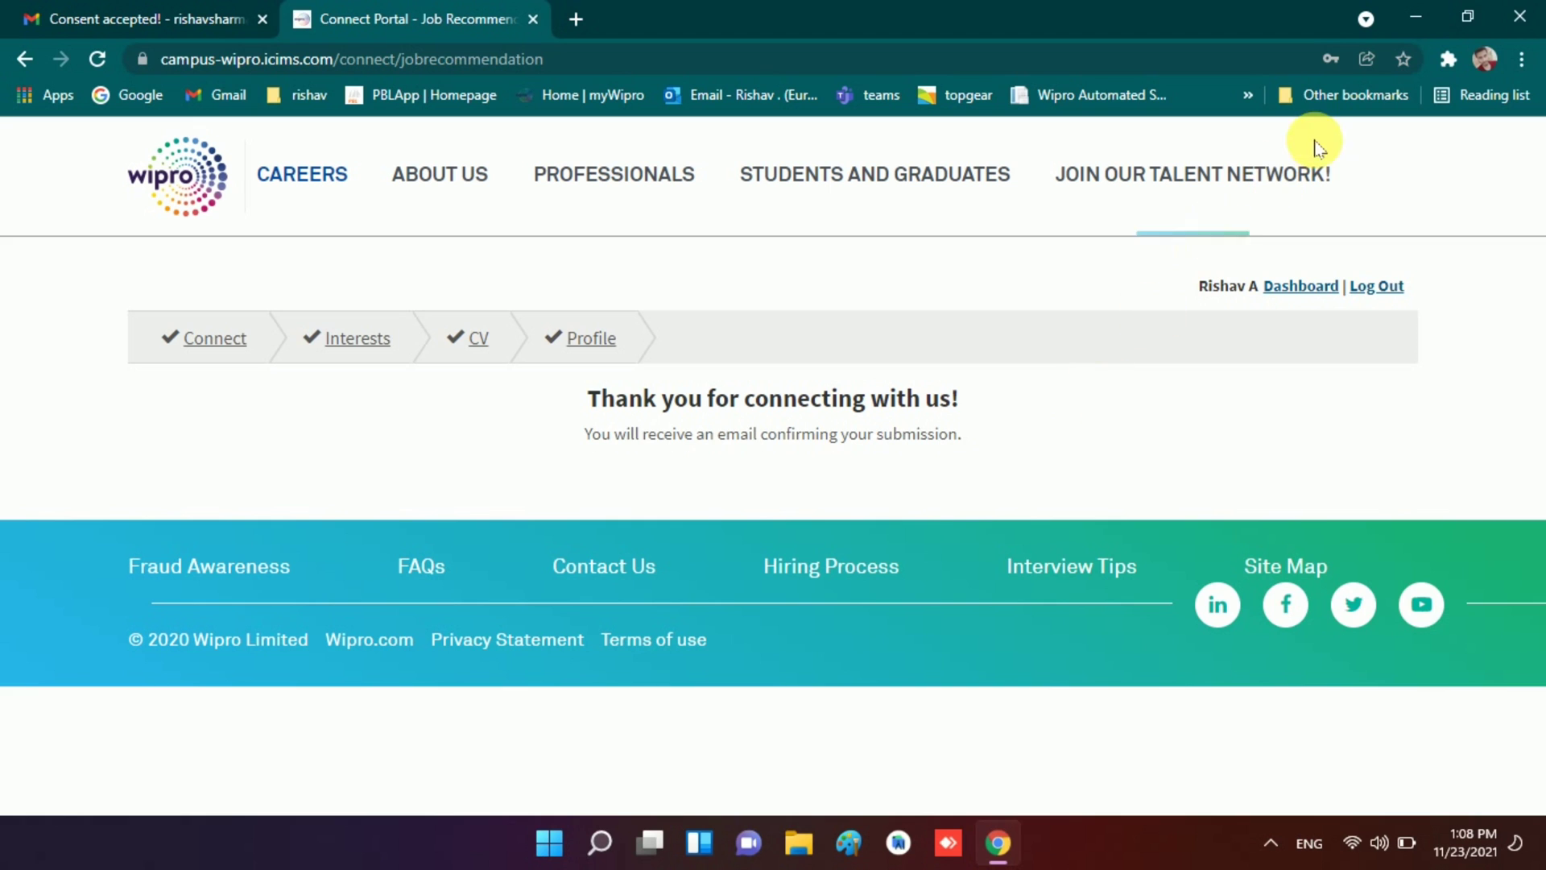
pyautogui.click(534, 18)
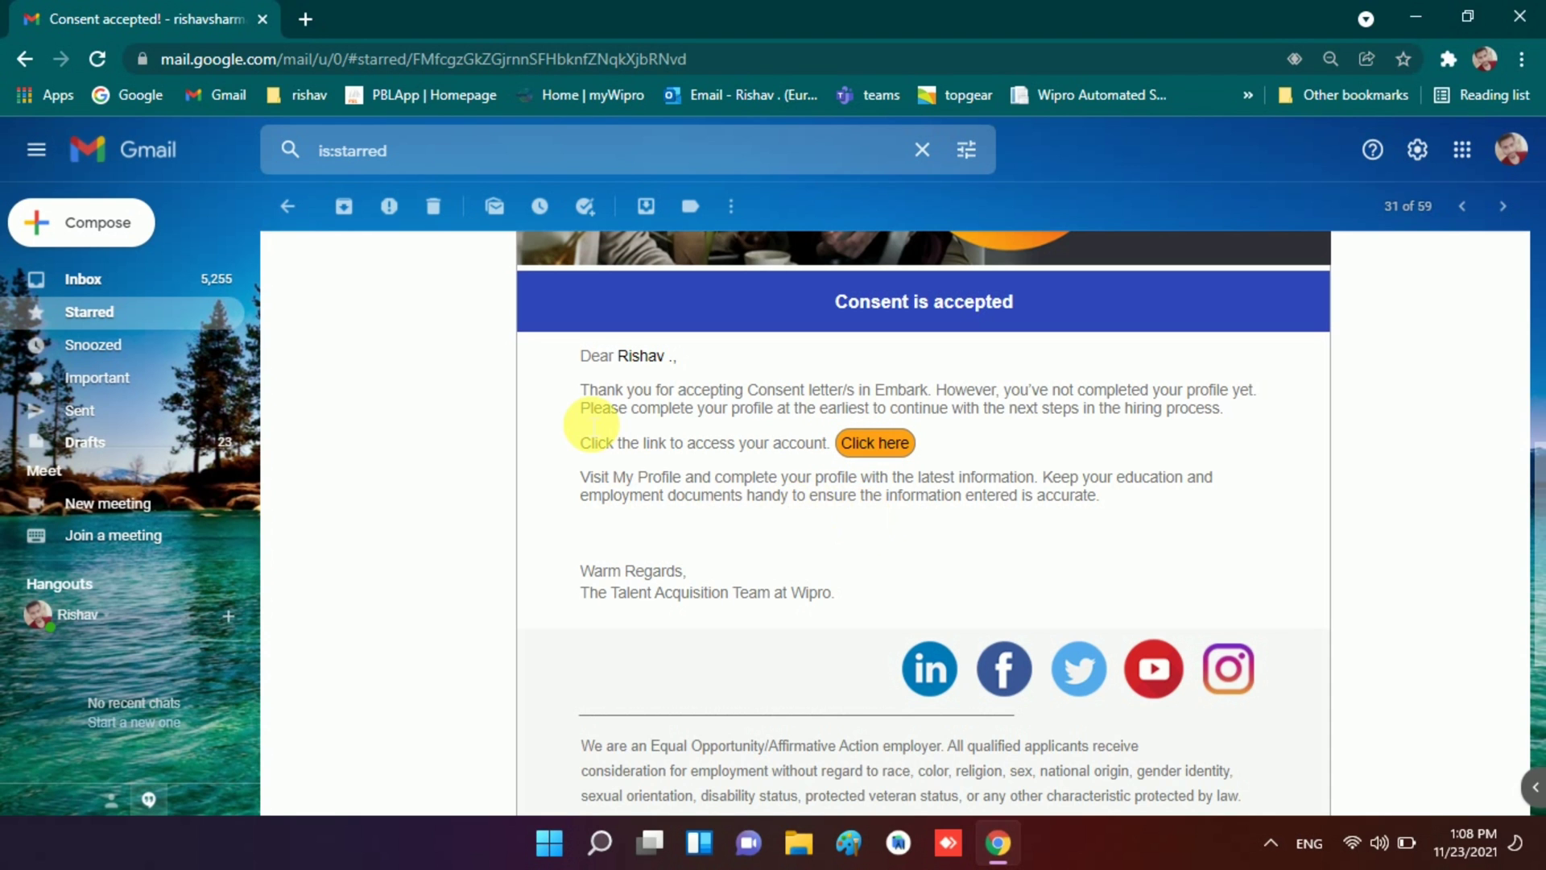
# Close the remaining Gmail tab to exit Chrome.
pyautogui.click(260, 19)
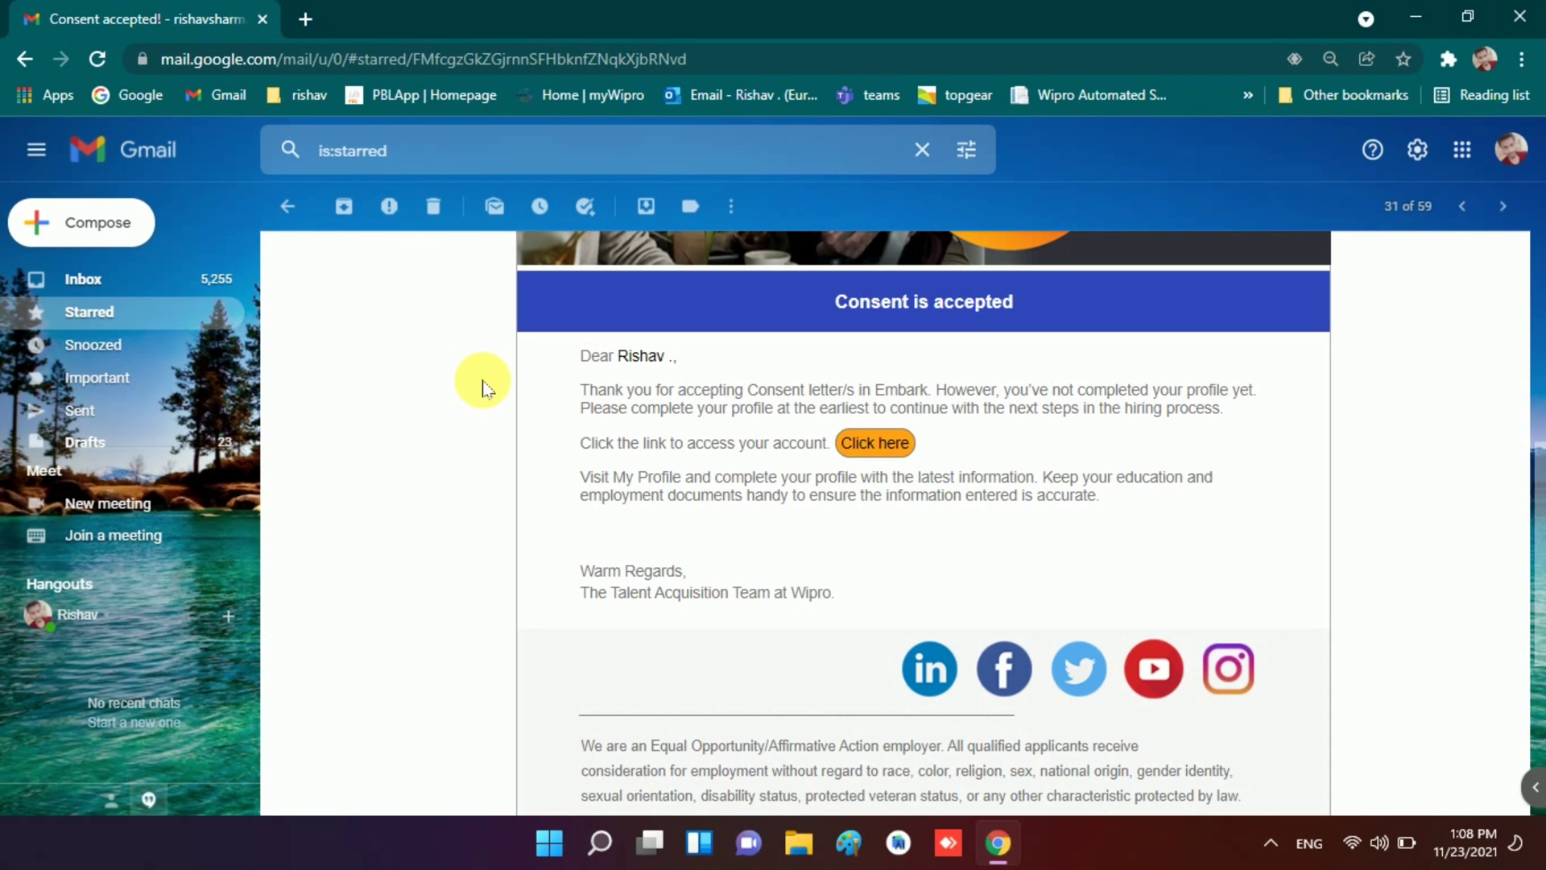